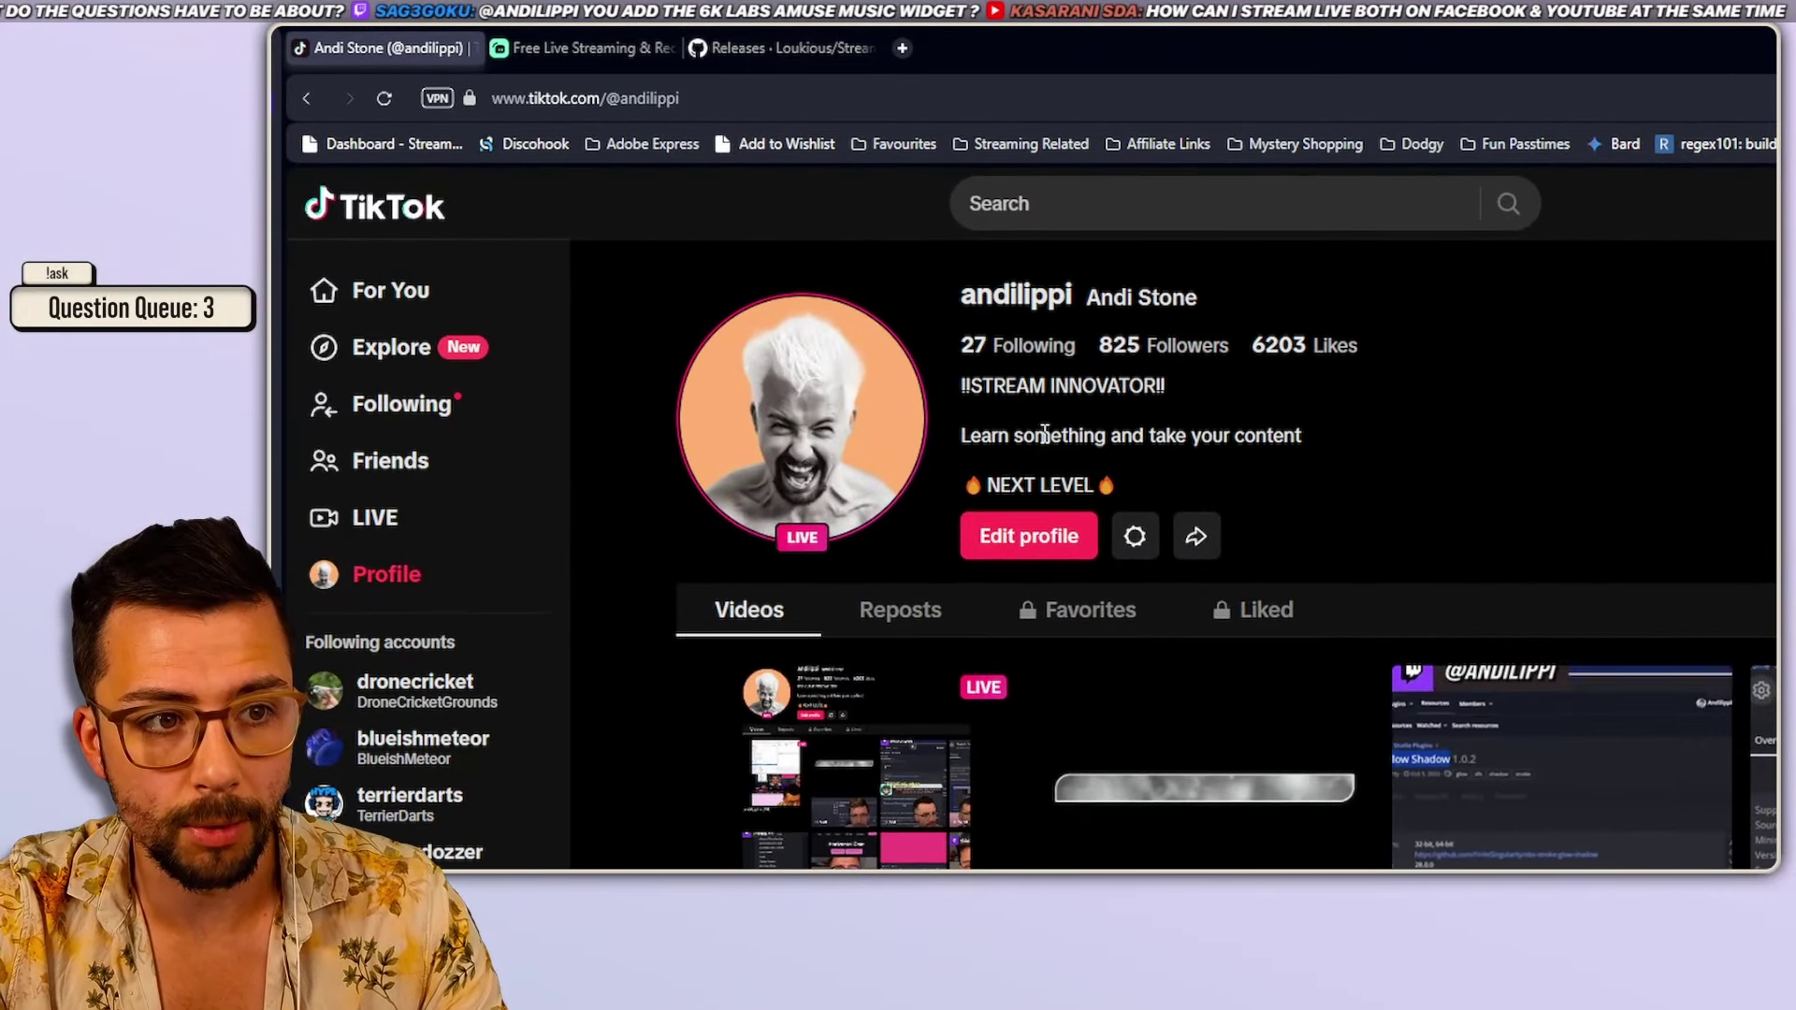
Step: Highlight the 825 Followers count, then switch to the Streamlabs homepage tab
double_click(1134, 352)
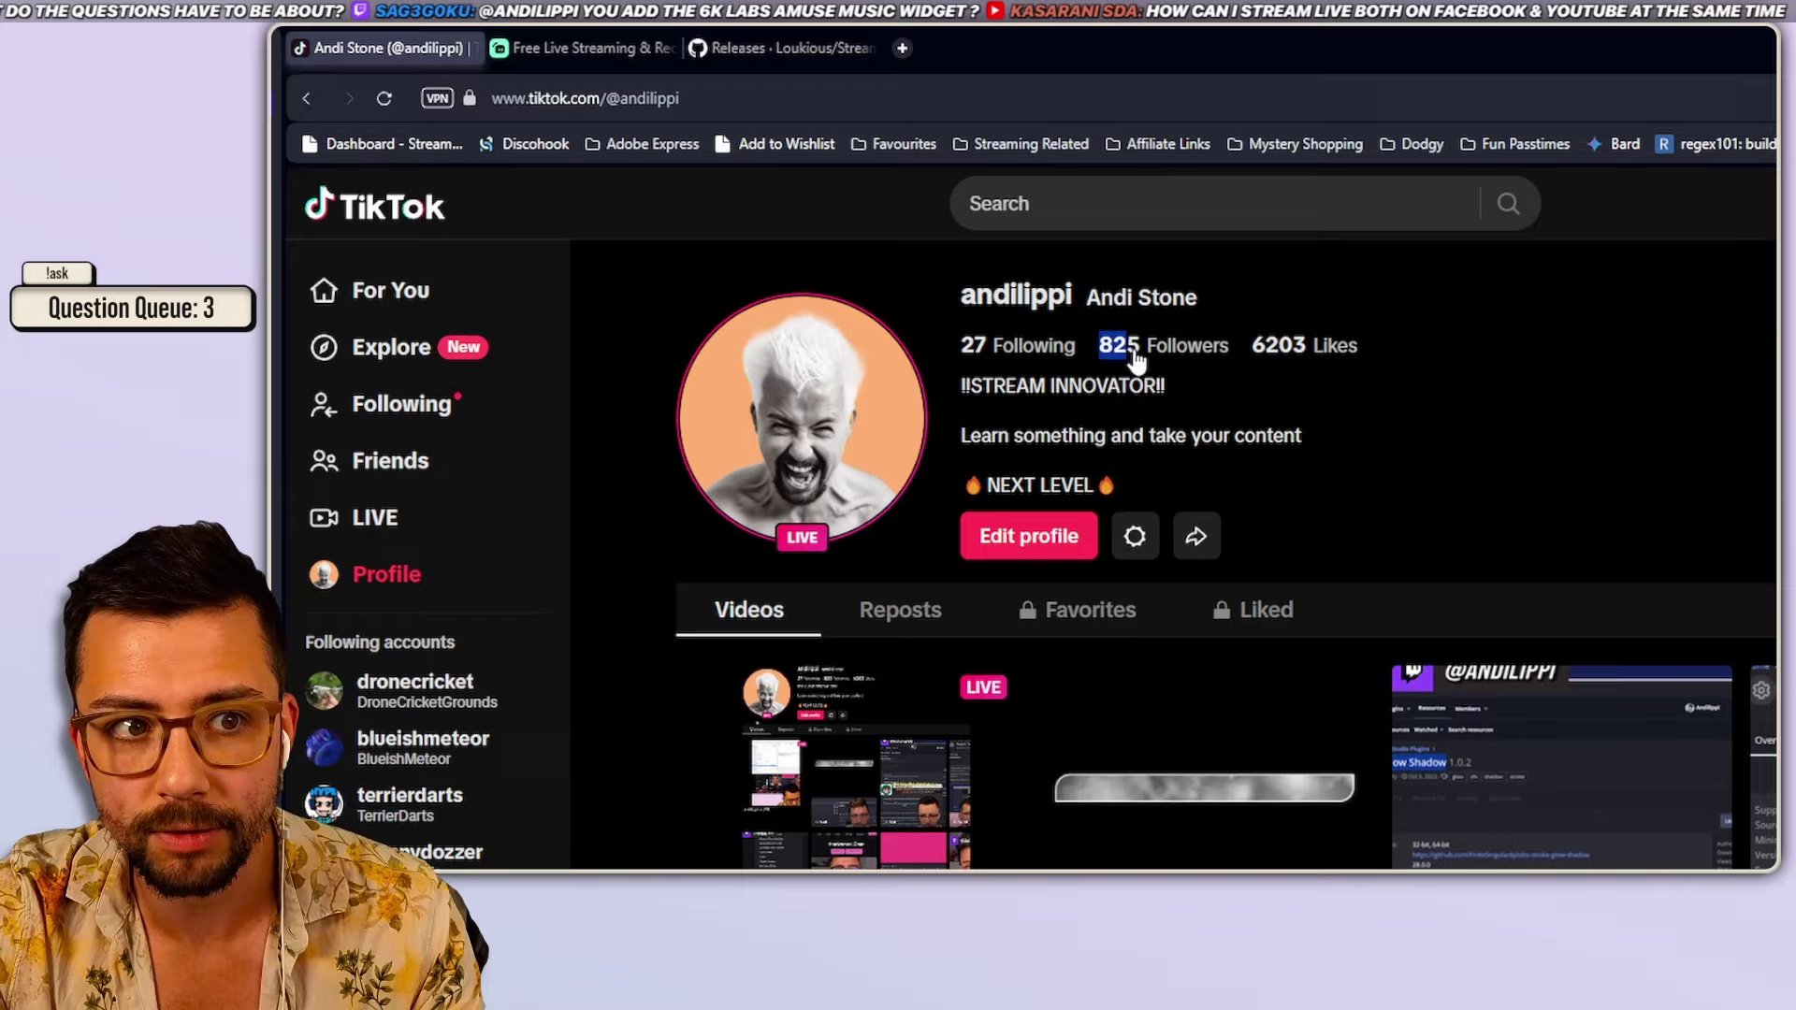
drag(1134, 351, 1240, 344)
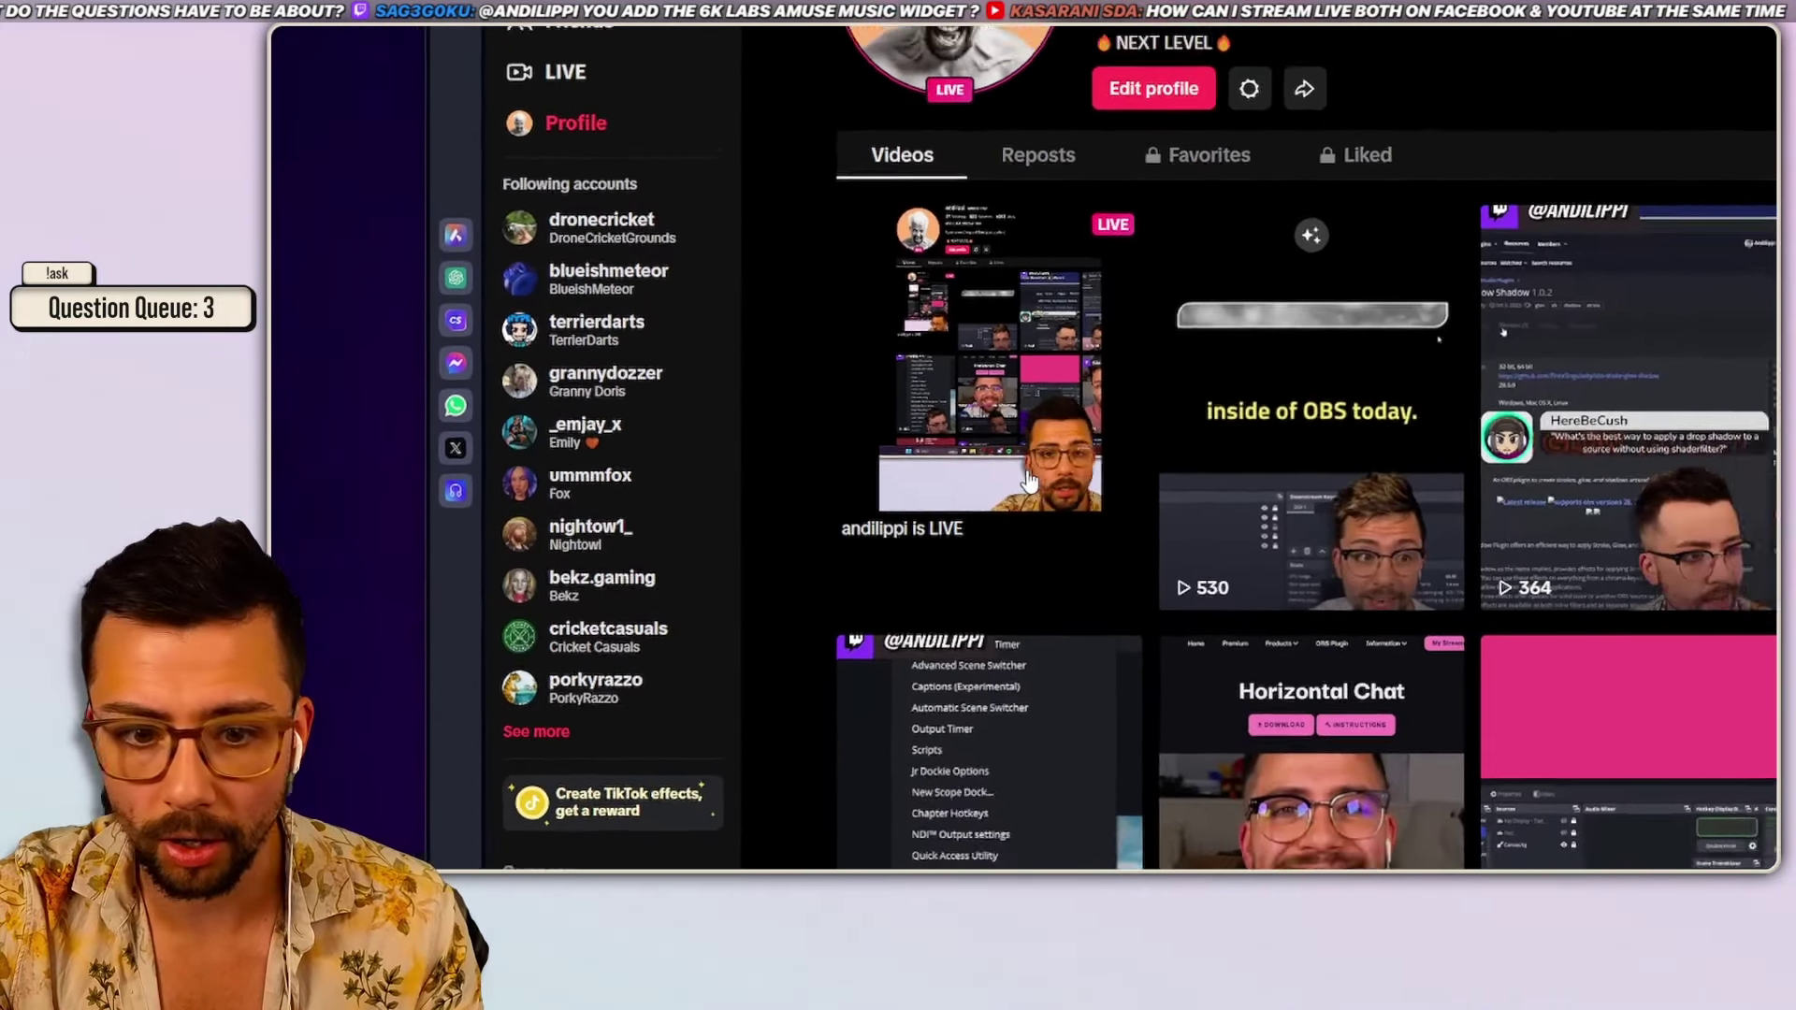
scroll(1029, 481, down, 3)
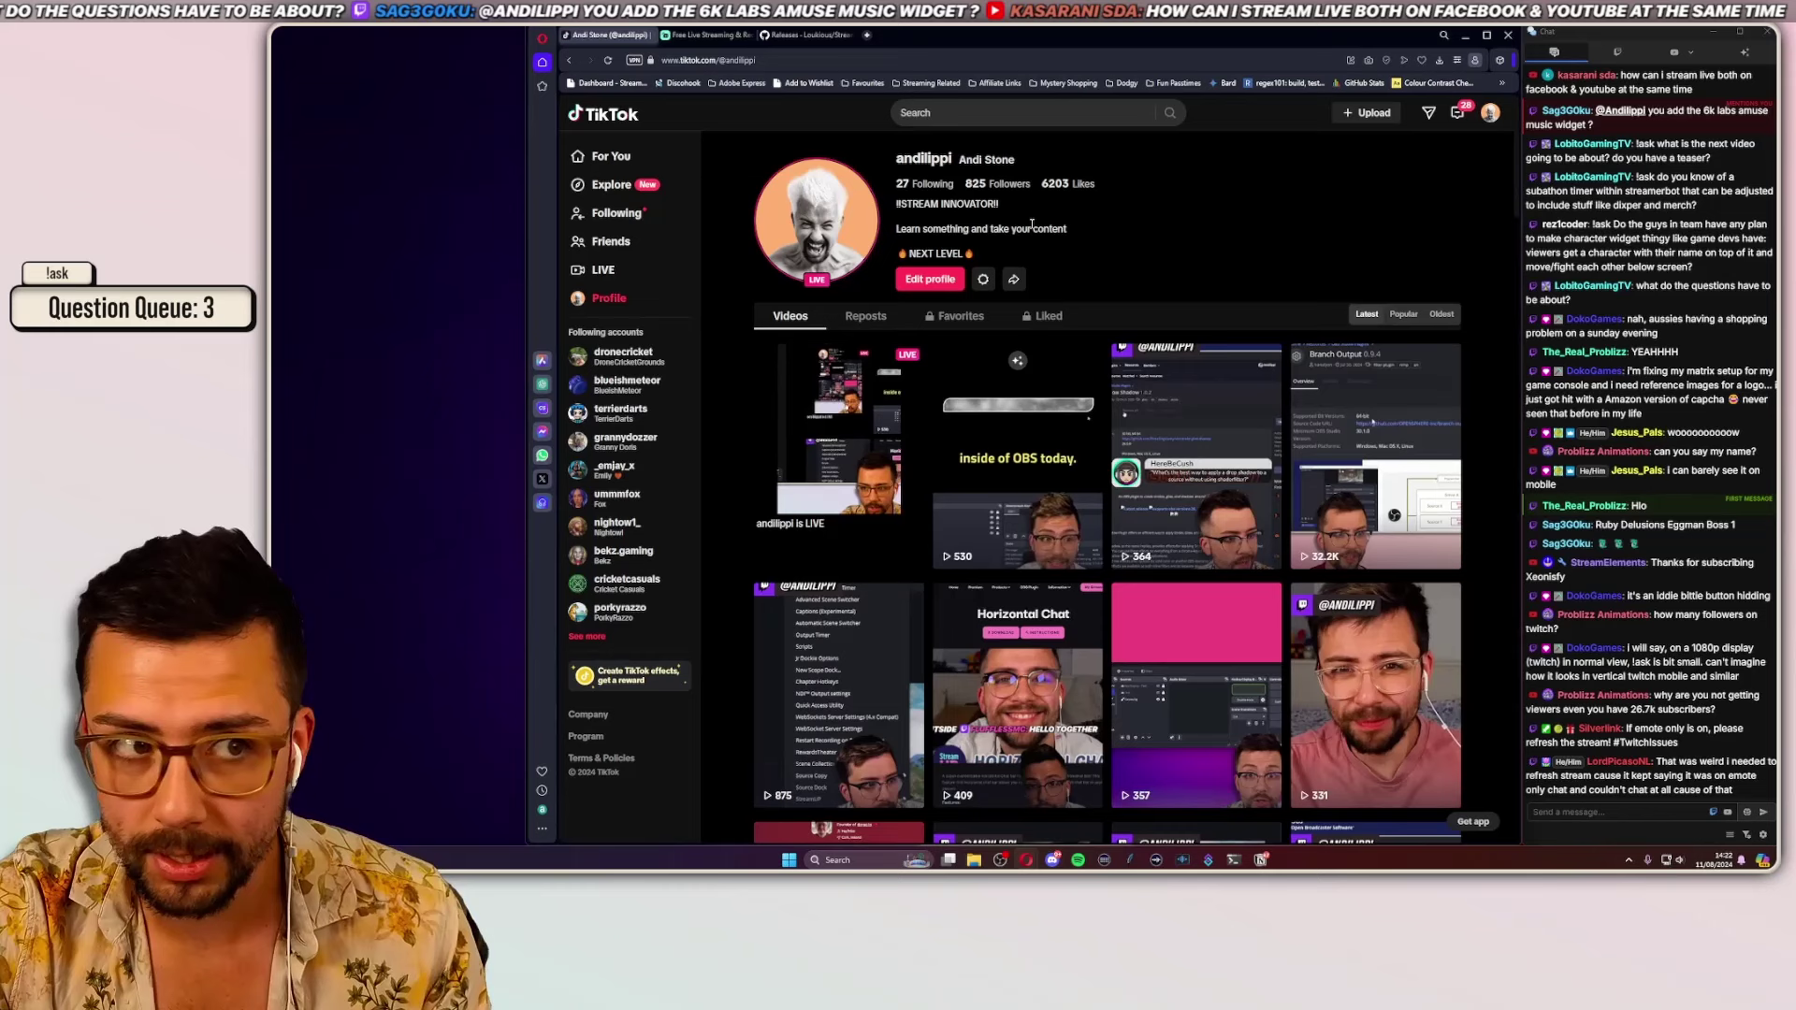
click(723, 36)
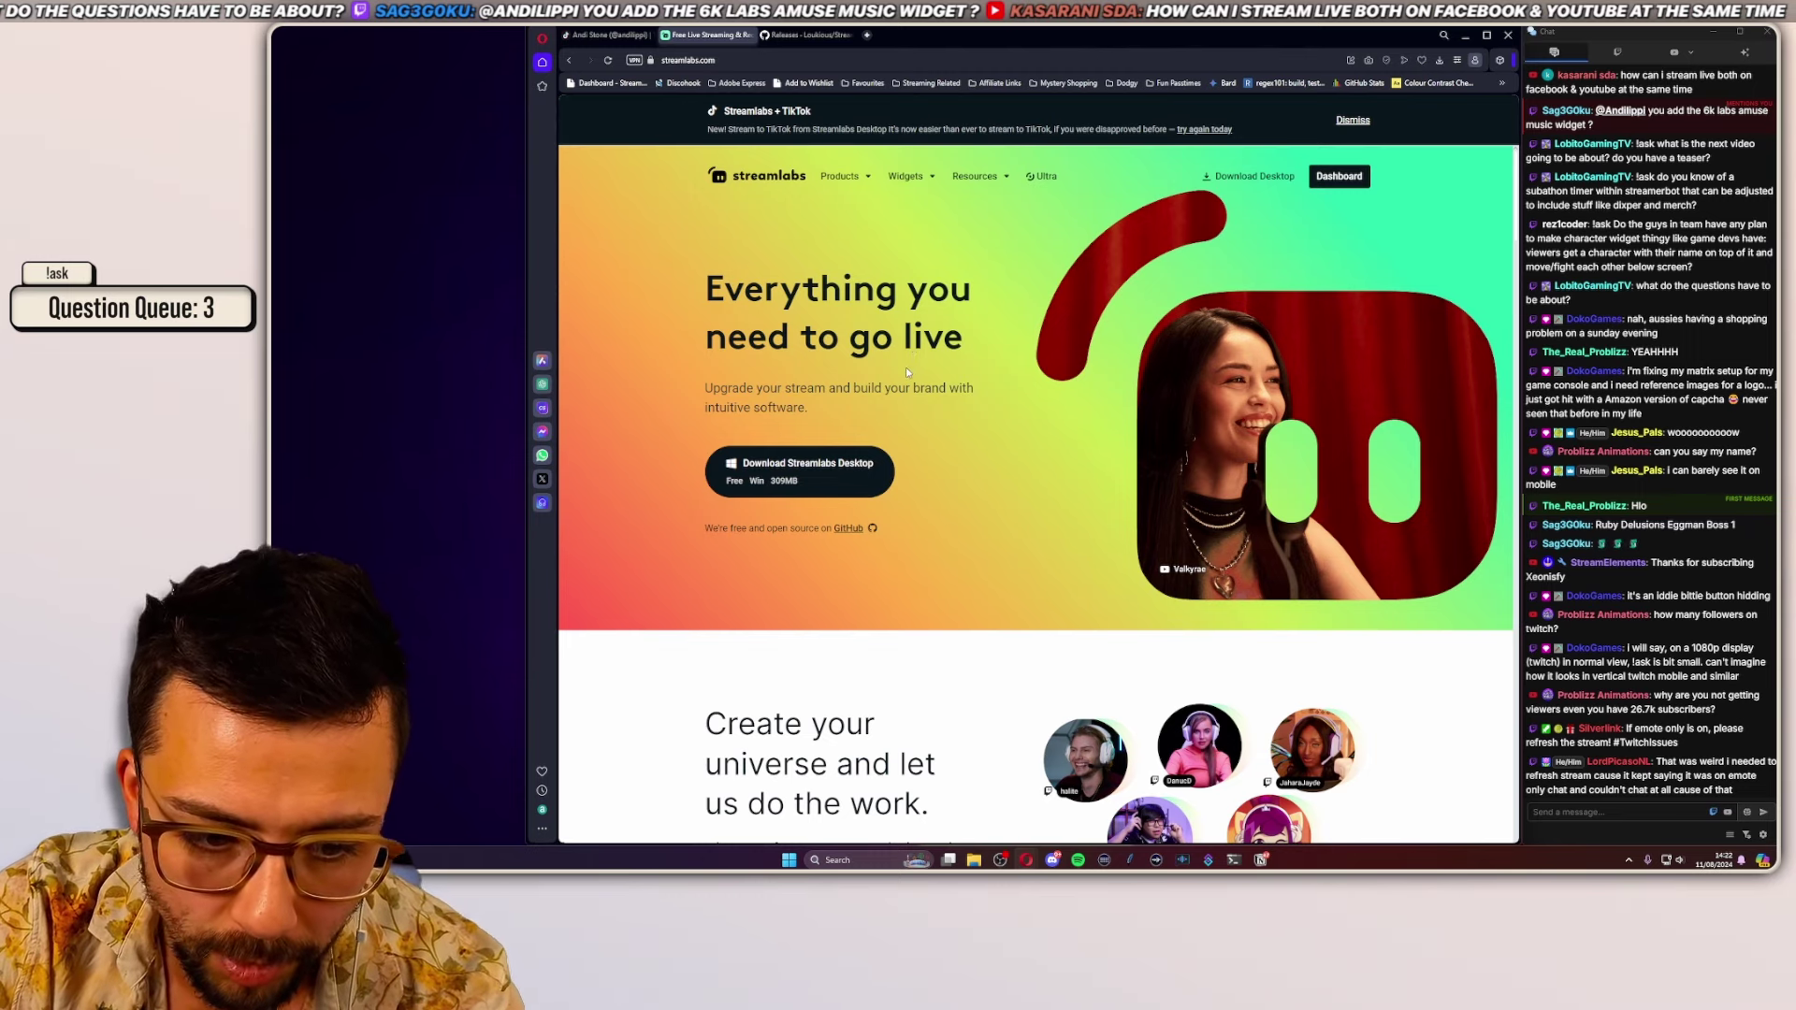
Step: View the StreamLabsTikTokStreamKeyGenerator v0.0.6 releases on GitHub, then minimize the browser
click(806, 37)
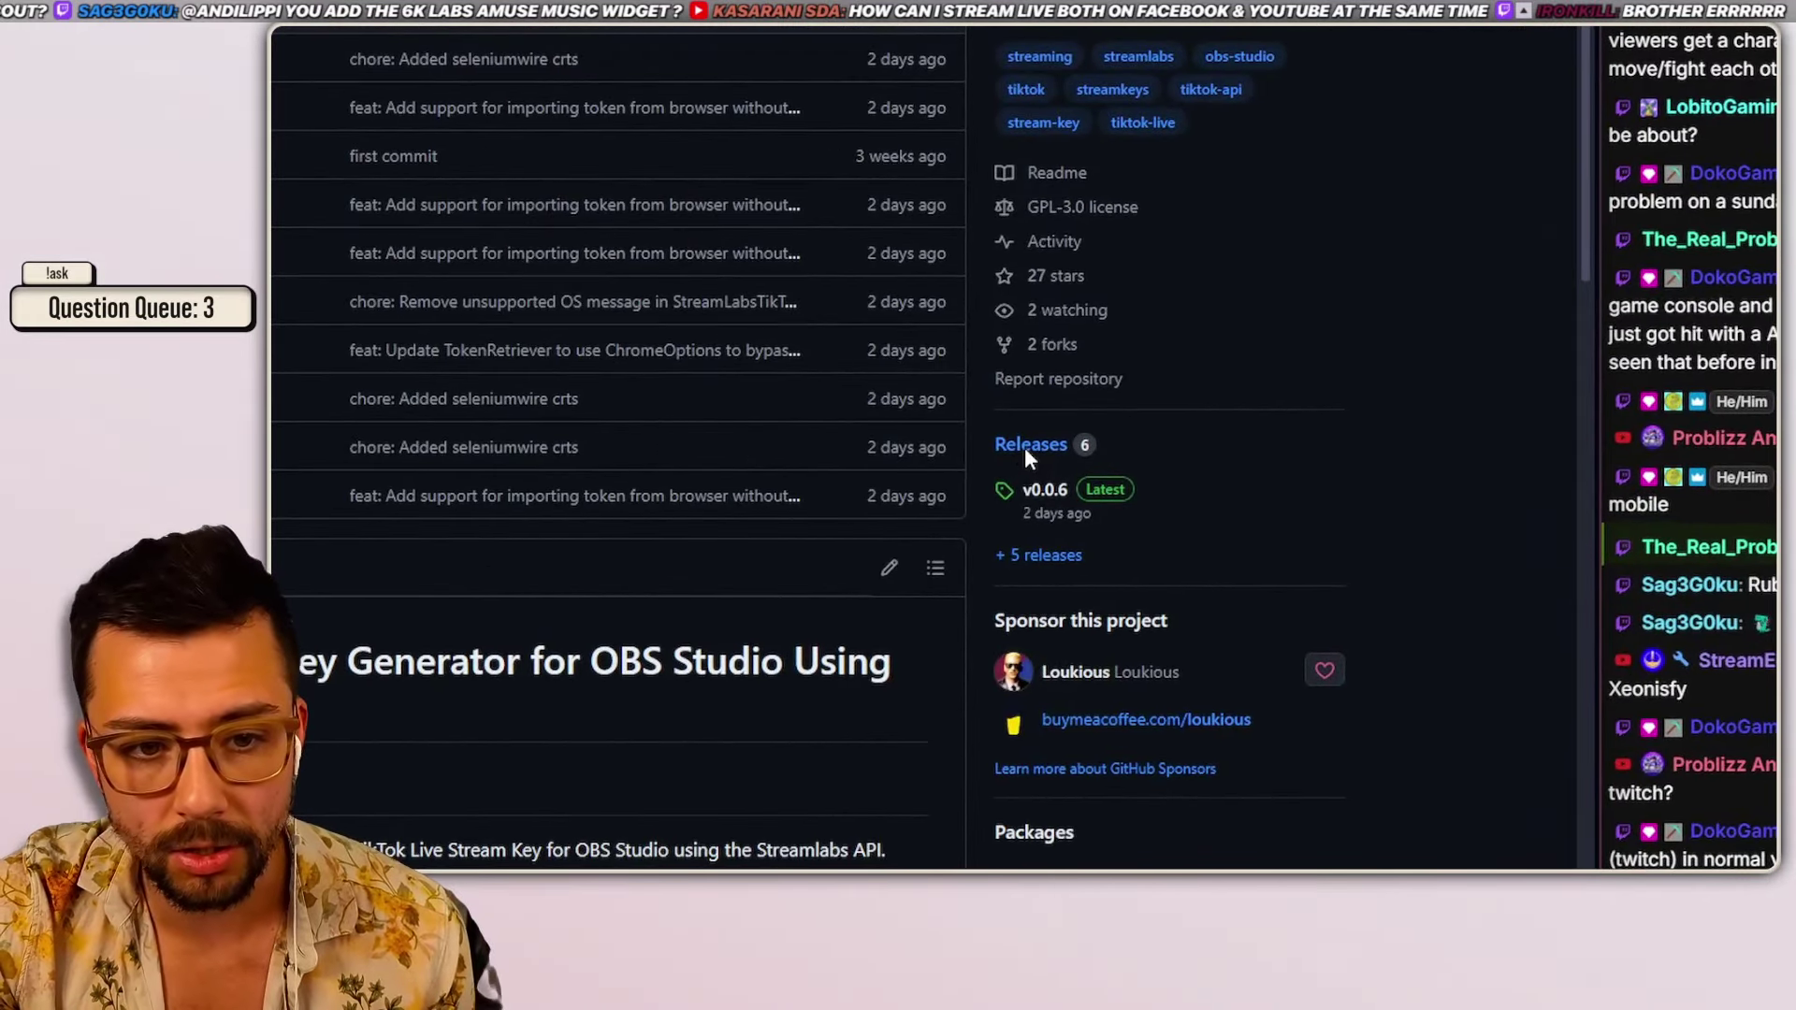
click(1033, 449)
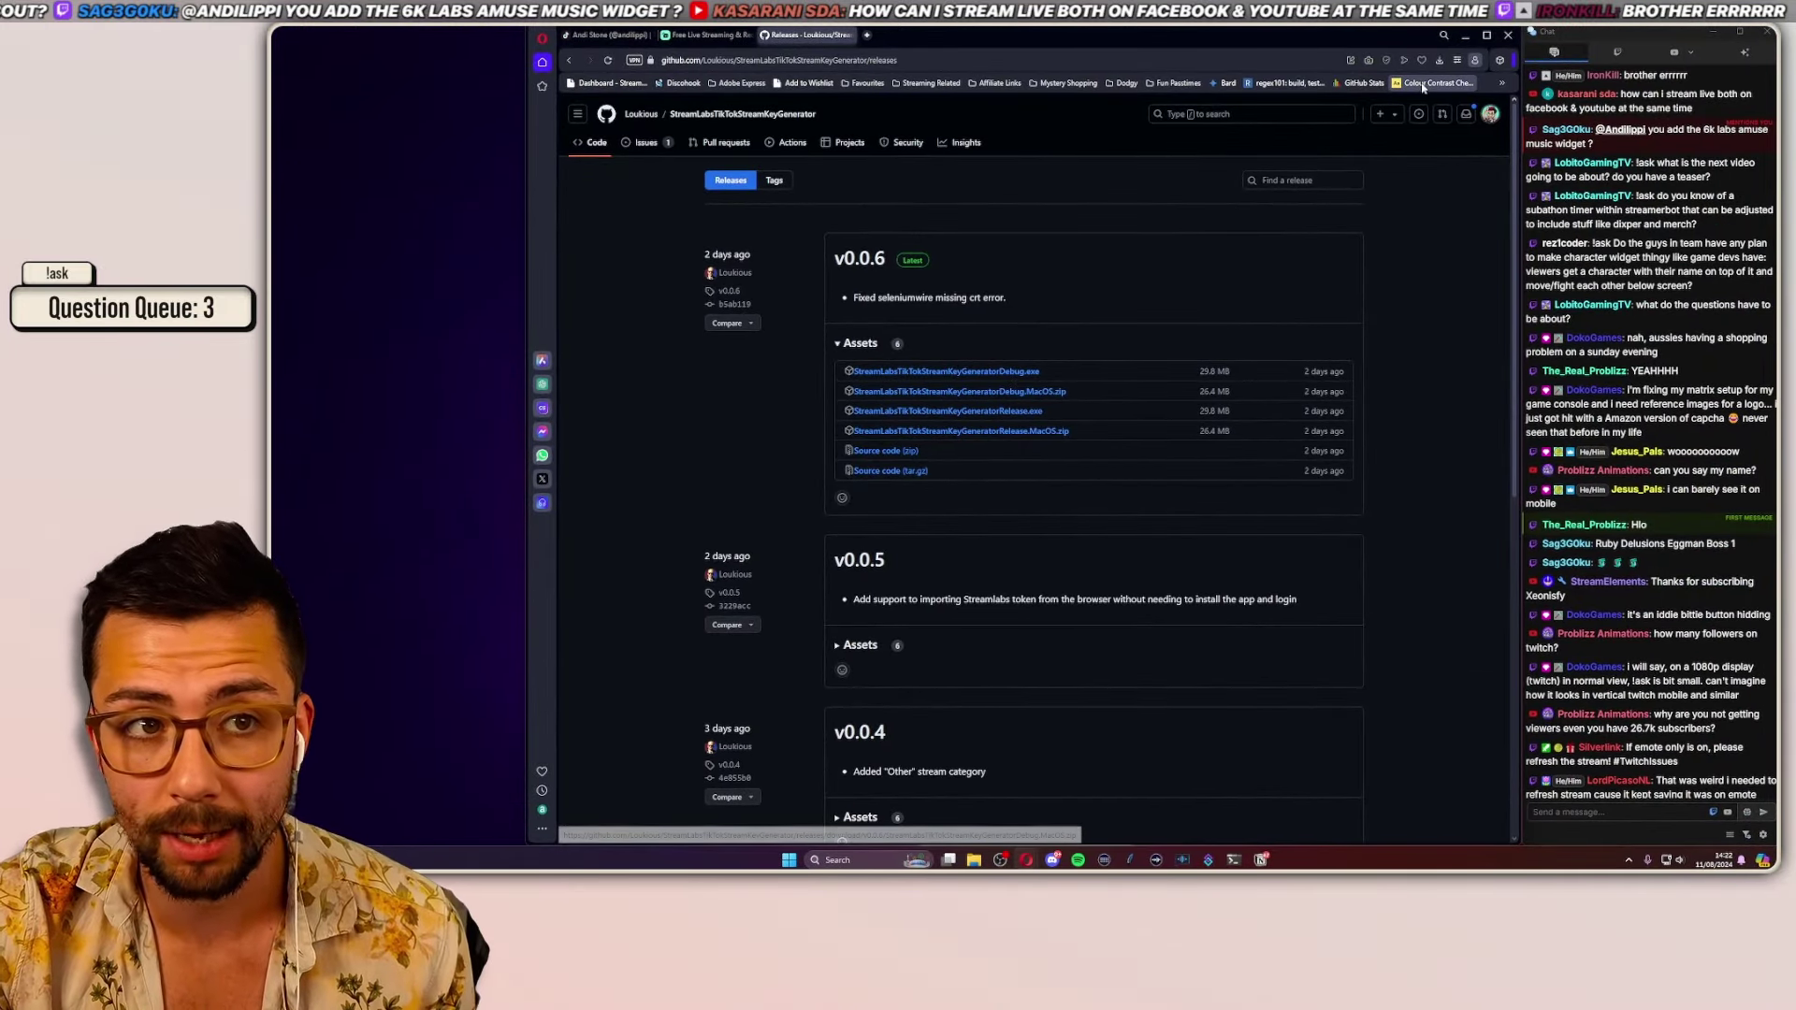
click(1474, 34)
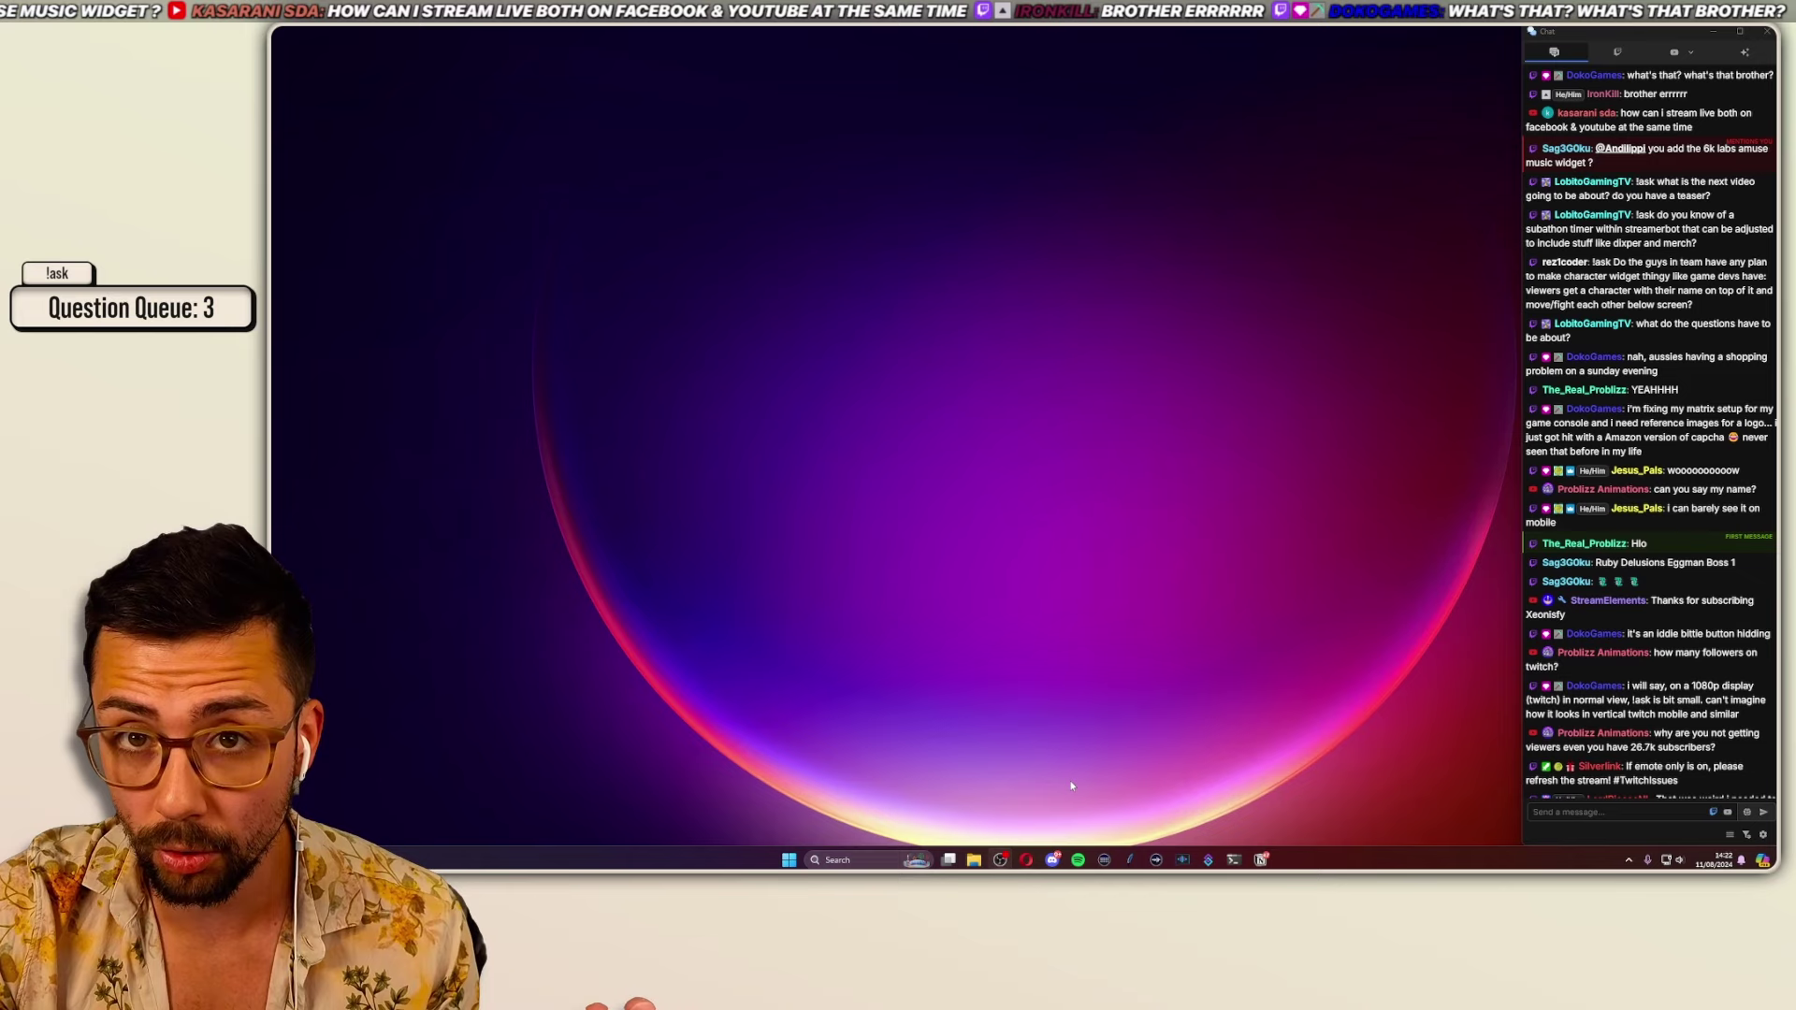
click(790, 858)
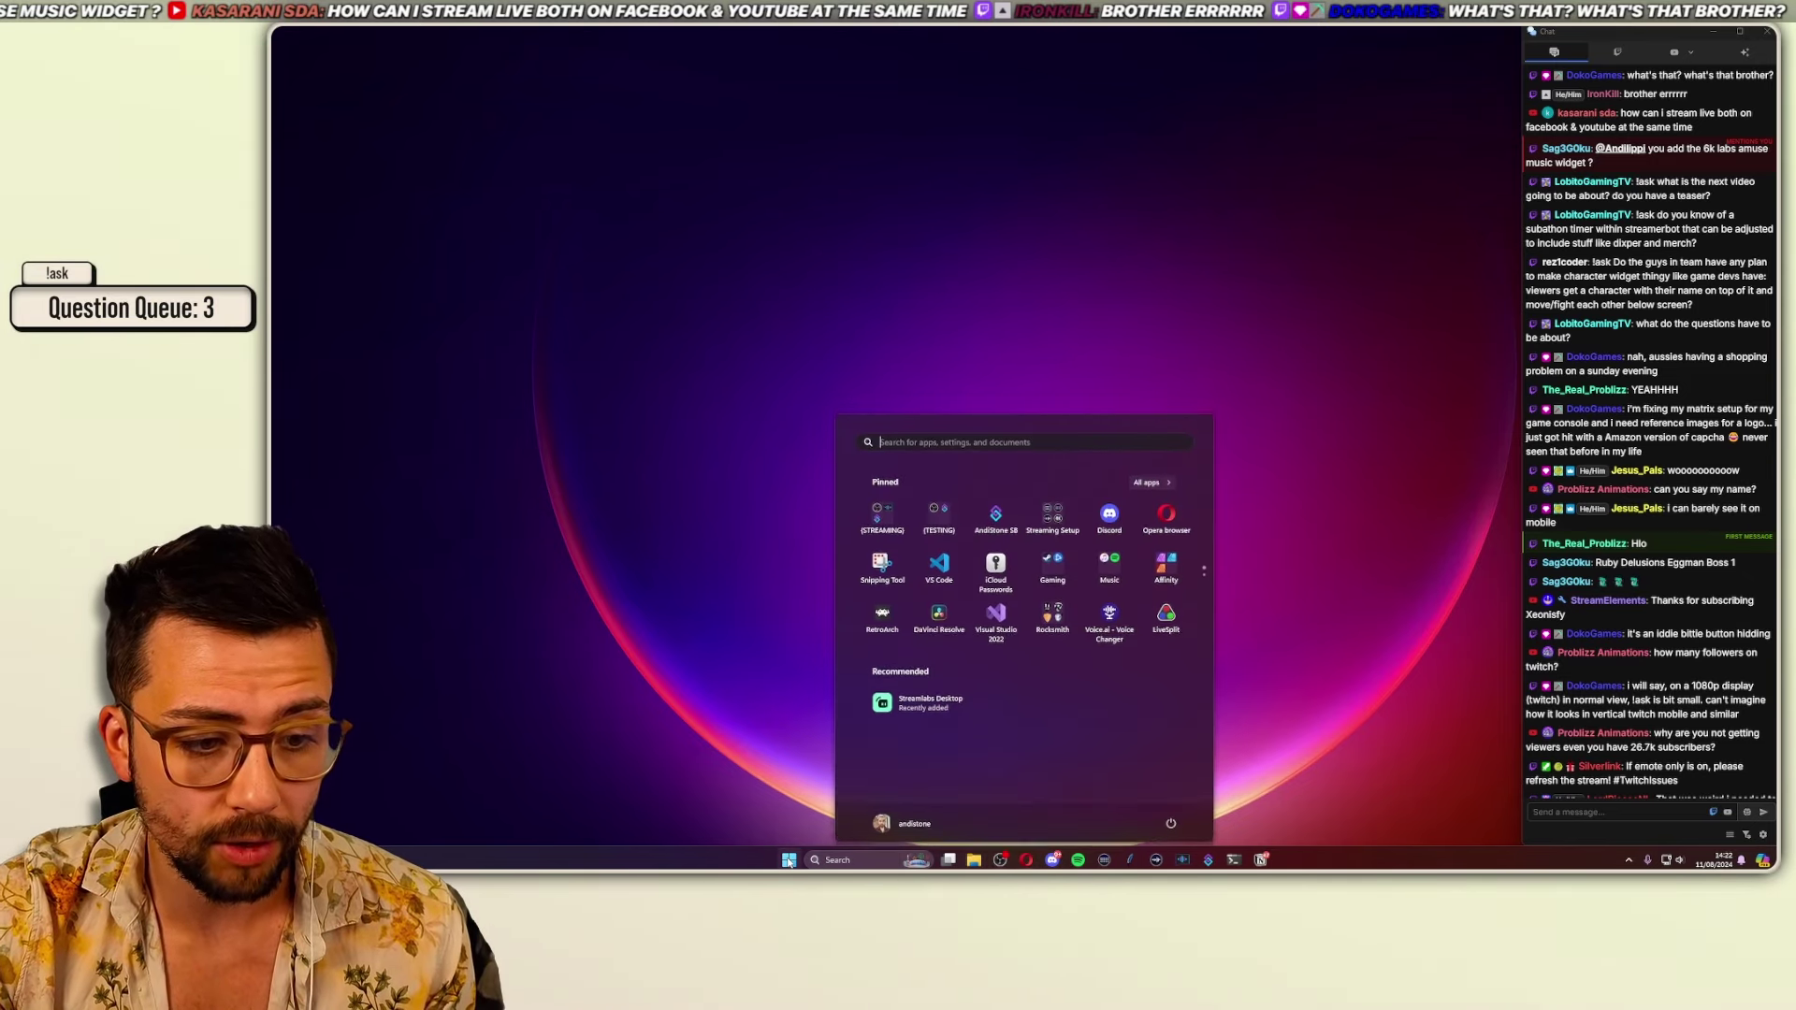
click(925, 698)
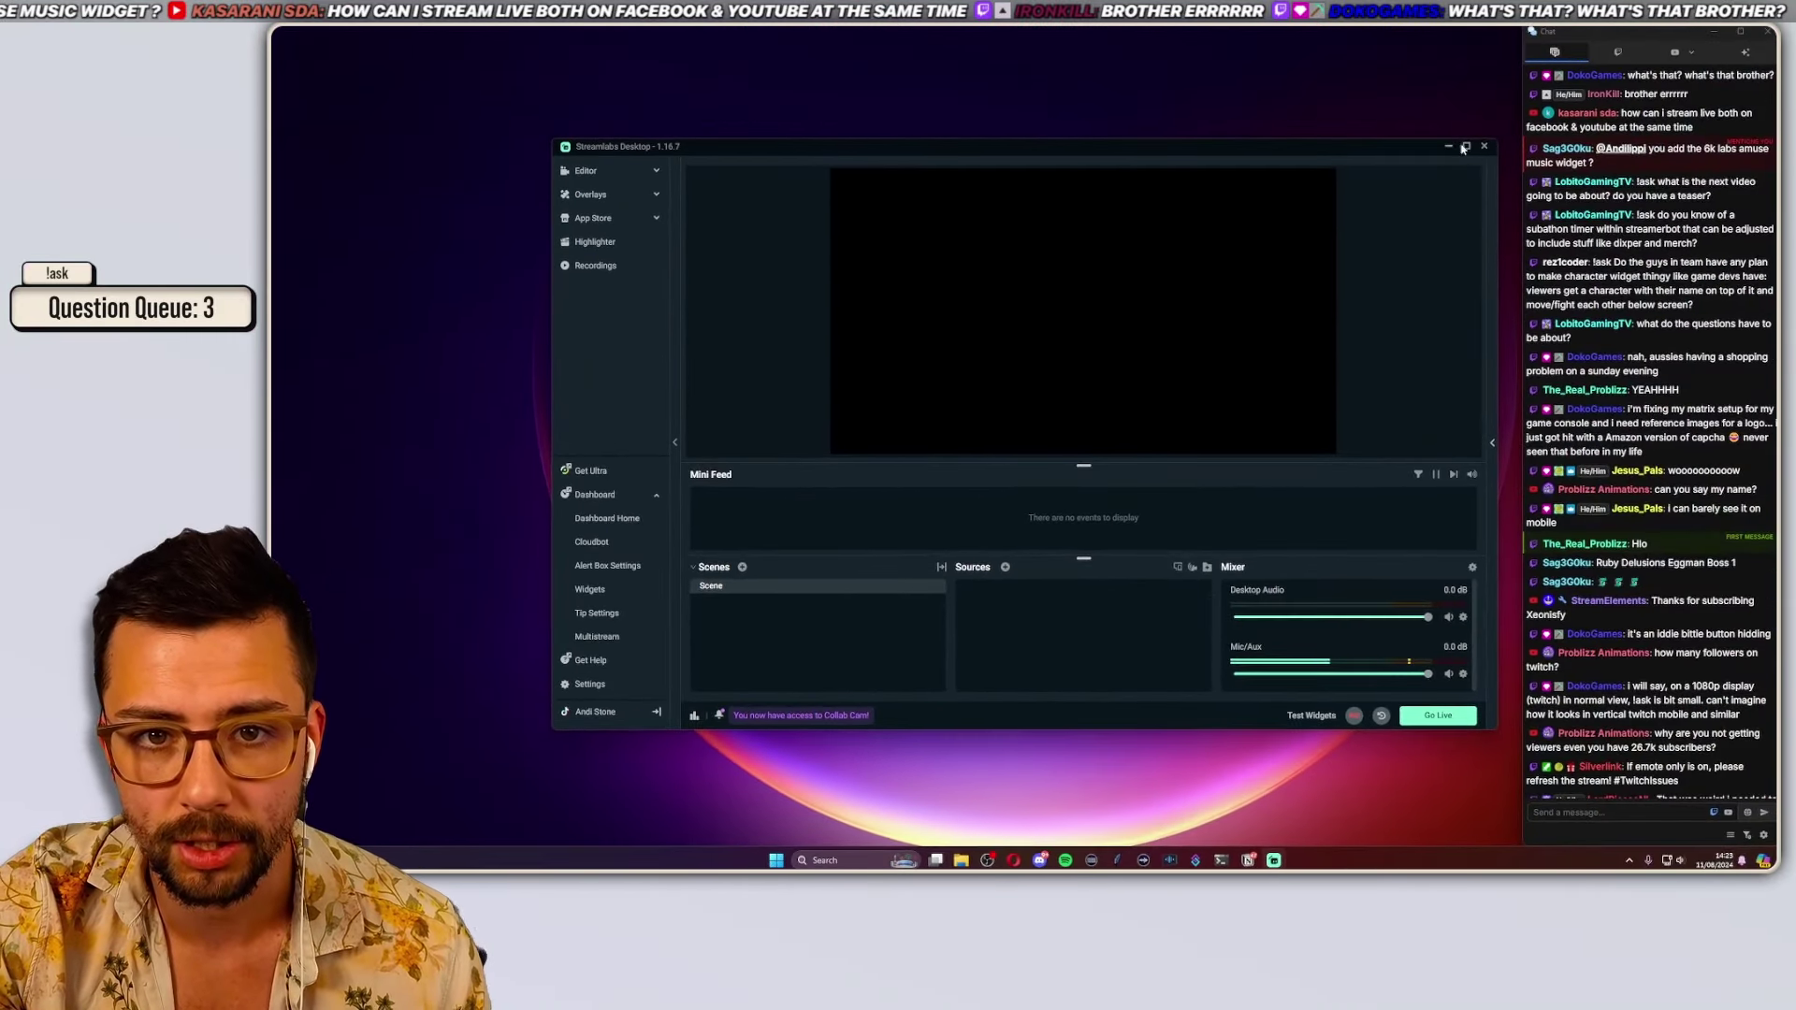
click(1485, 147)
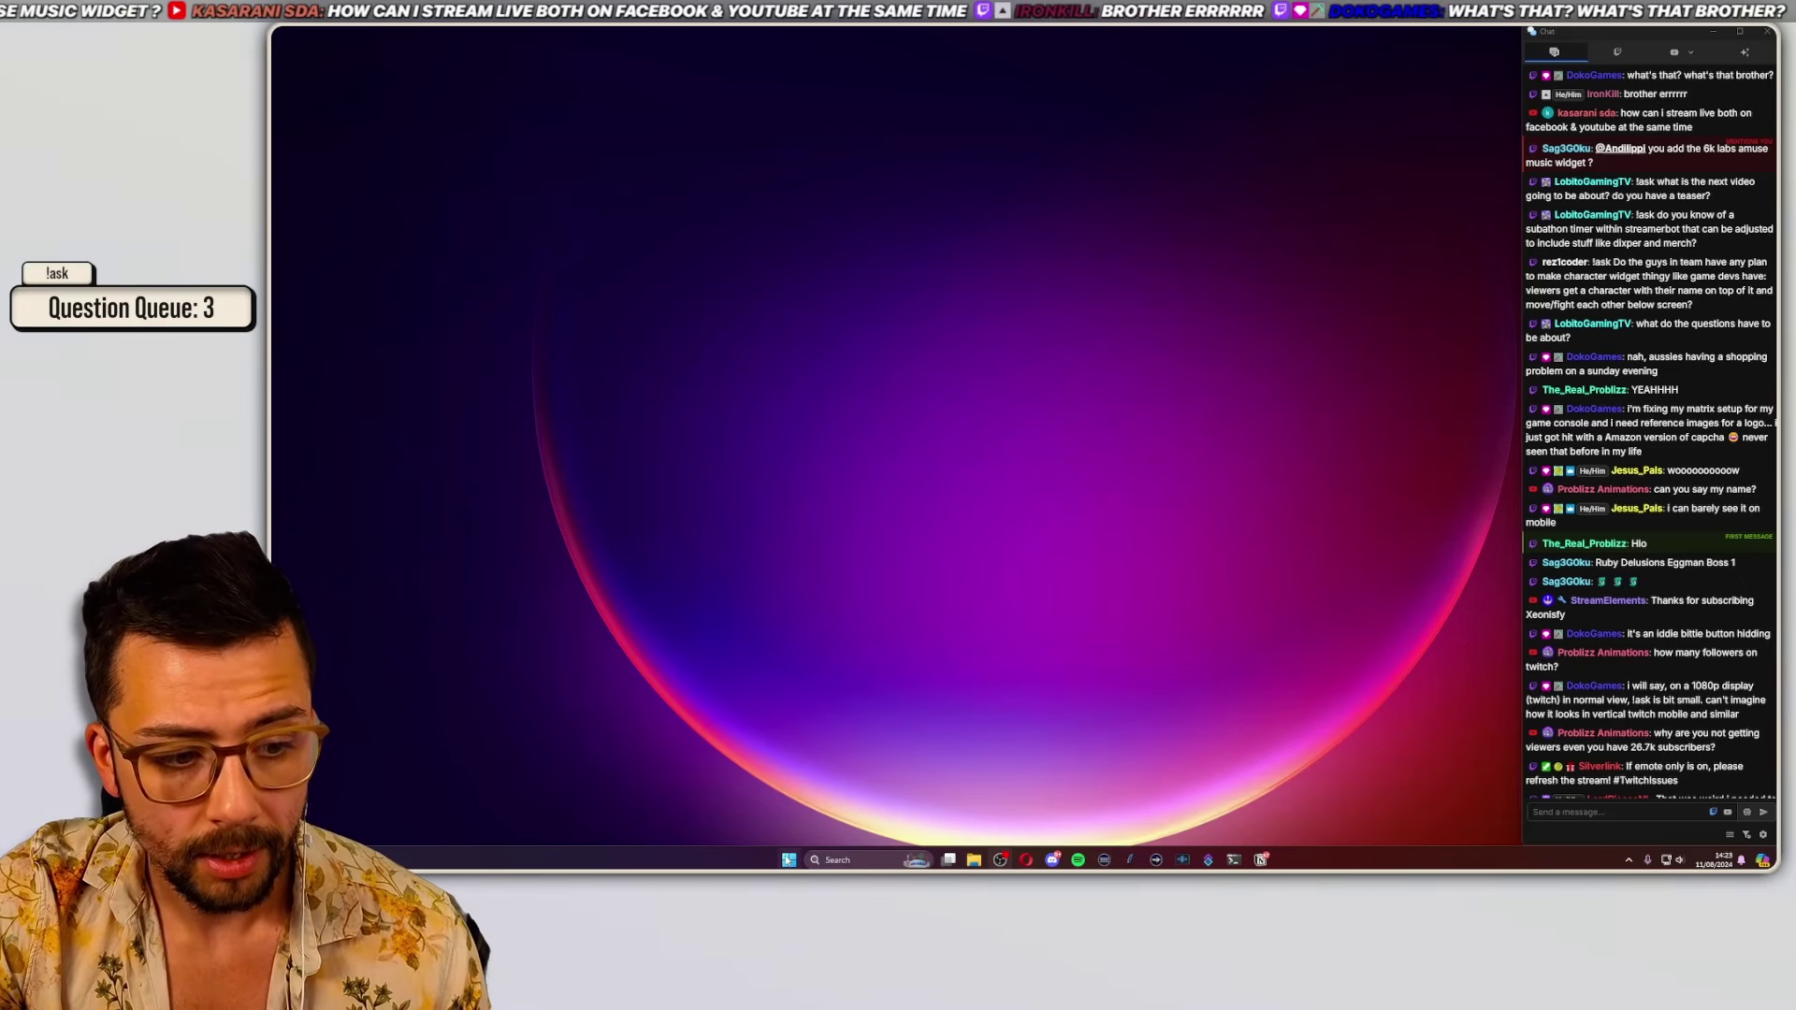
Step: Open File Explorer on Desktop and select the StreamLabs TikTok Stream Key Generator exe
click(974, 861)
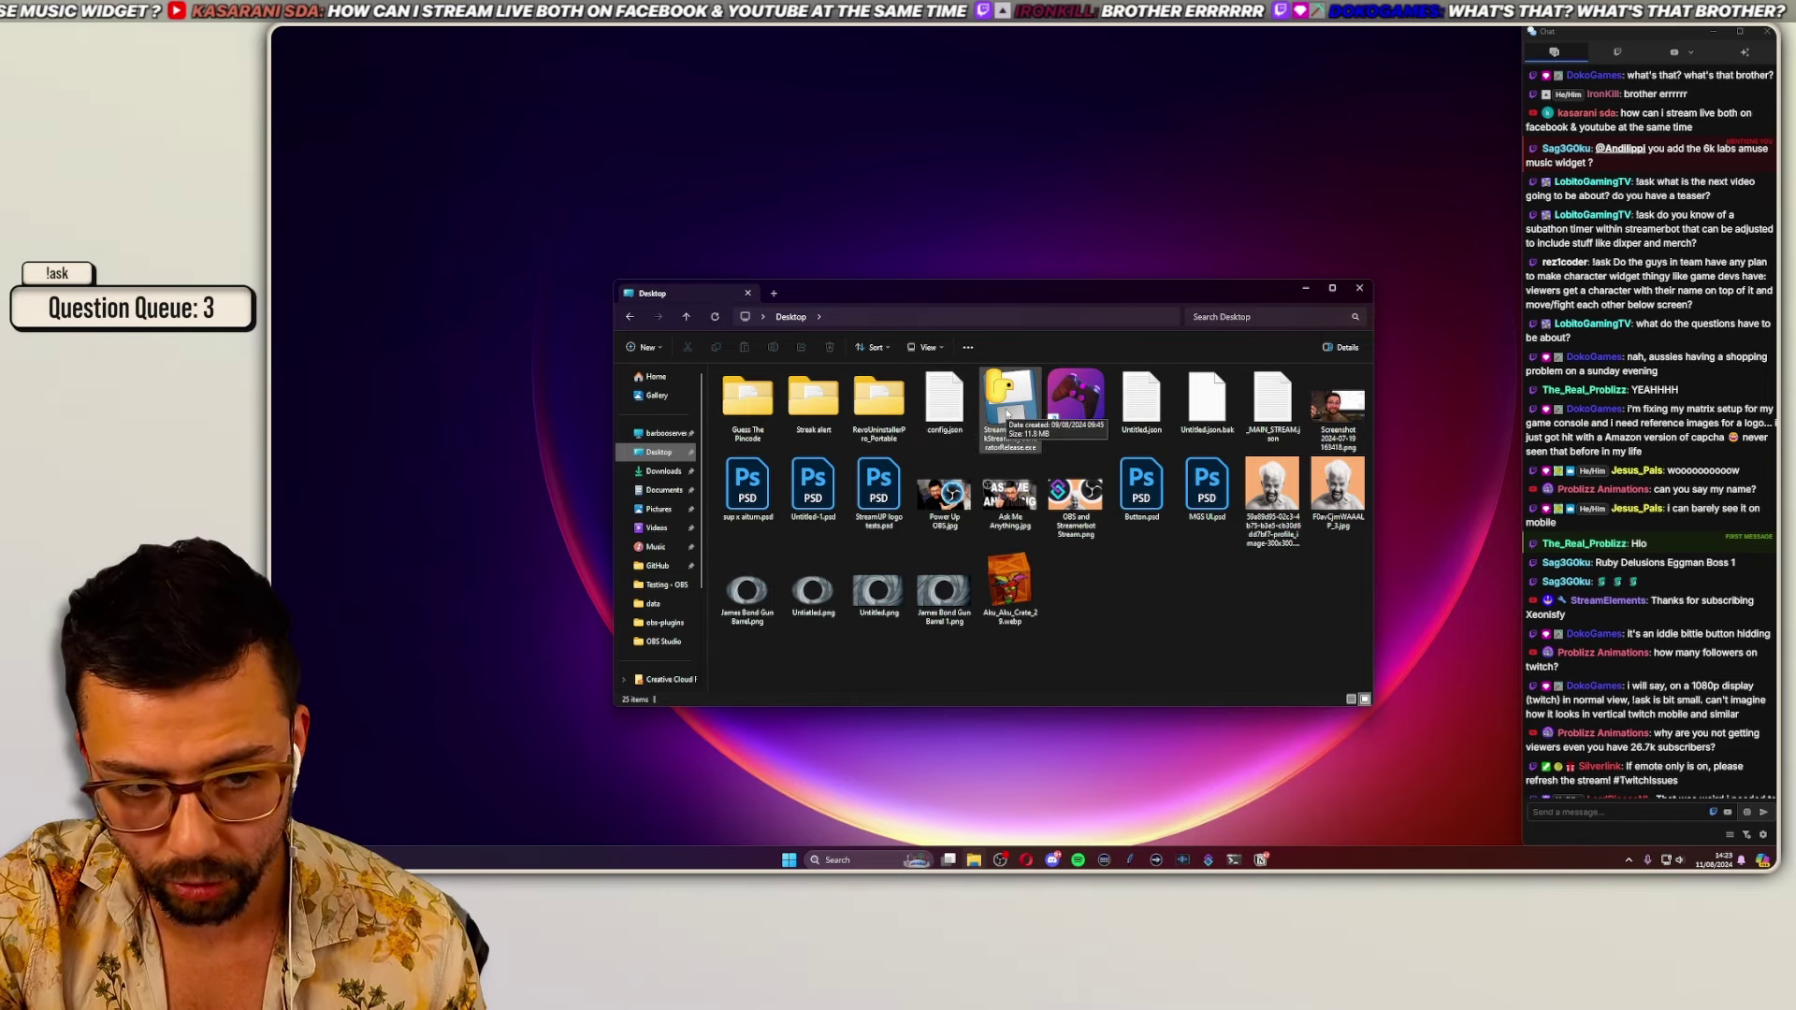
click(1032, 419)
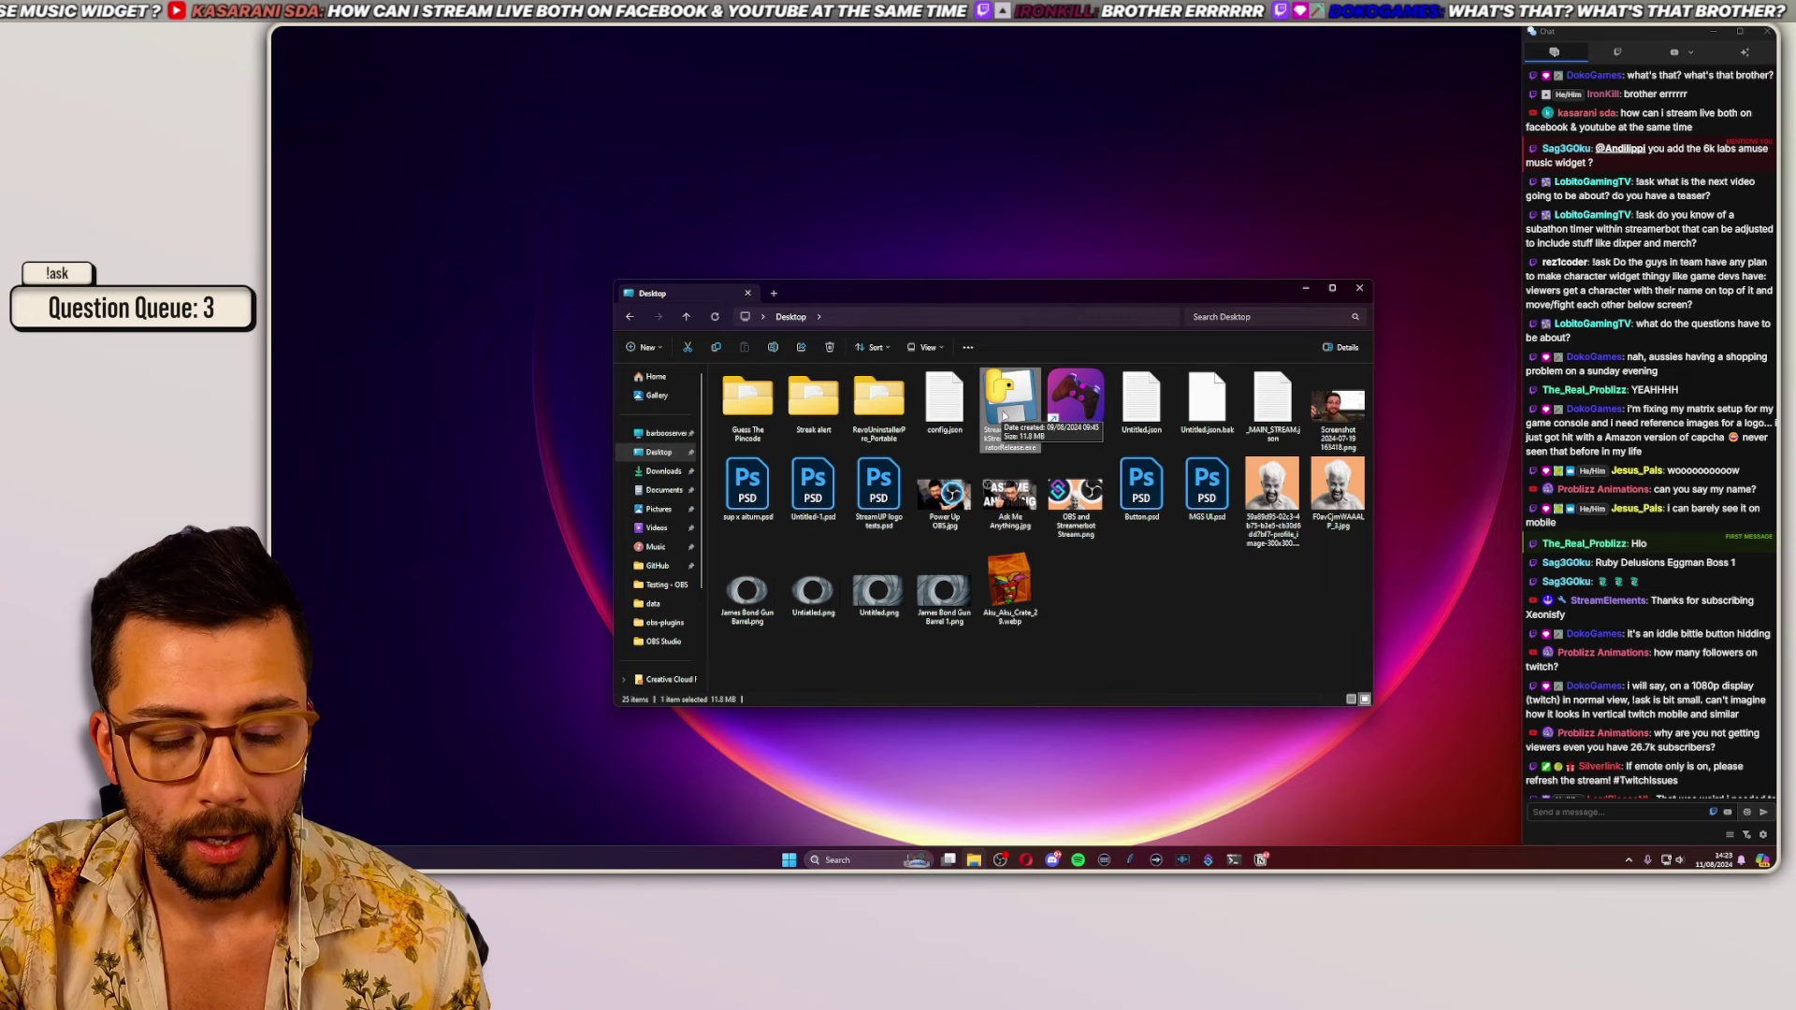
Step: Launch the stream key generator, move it toward the screen centre, and restart it
double_click(1005, 415)
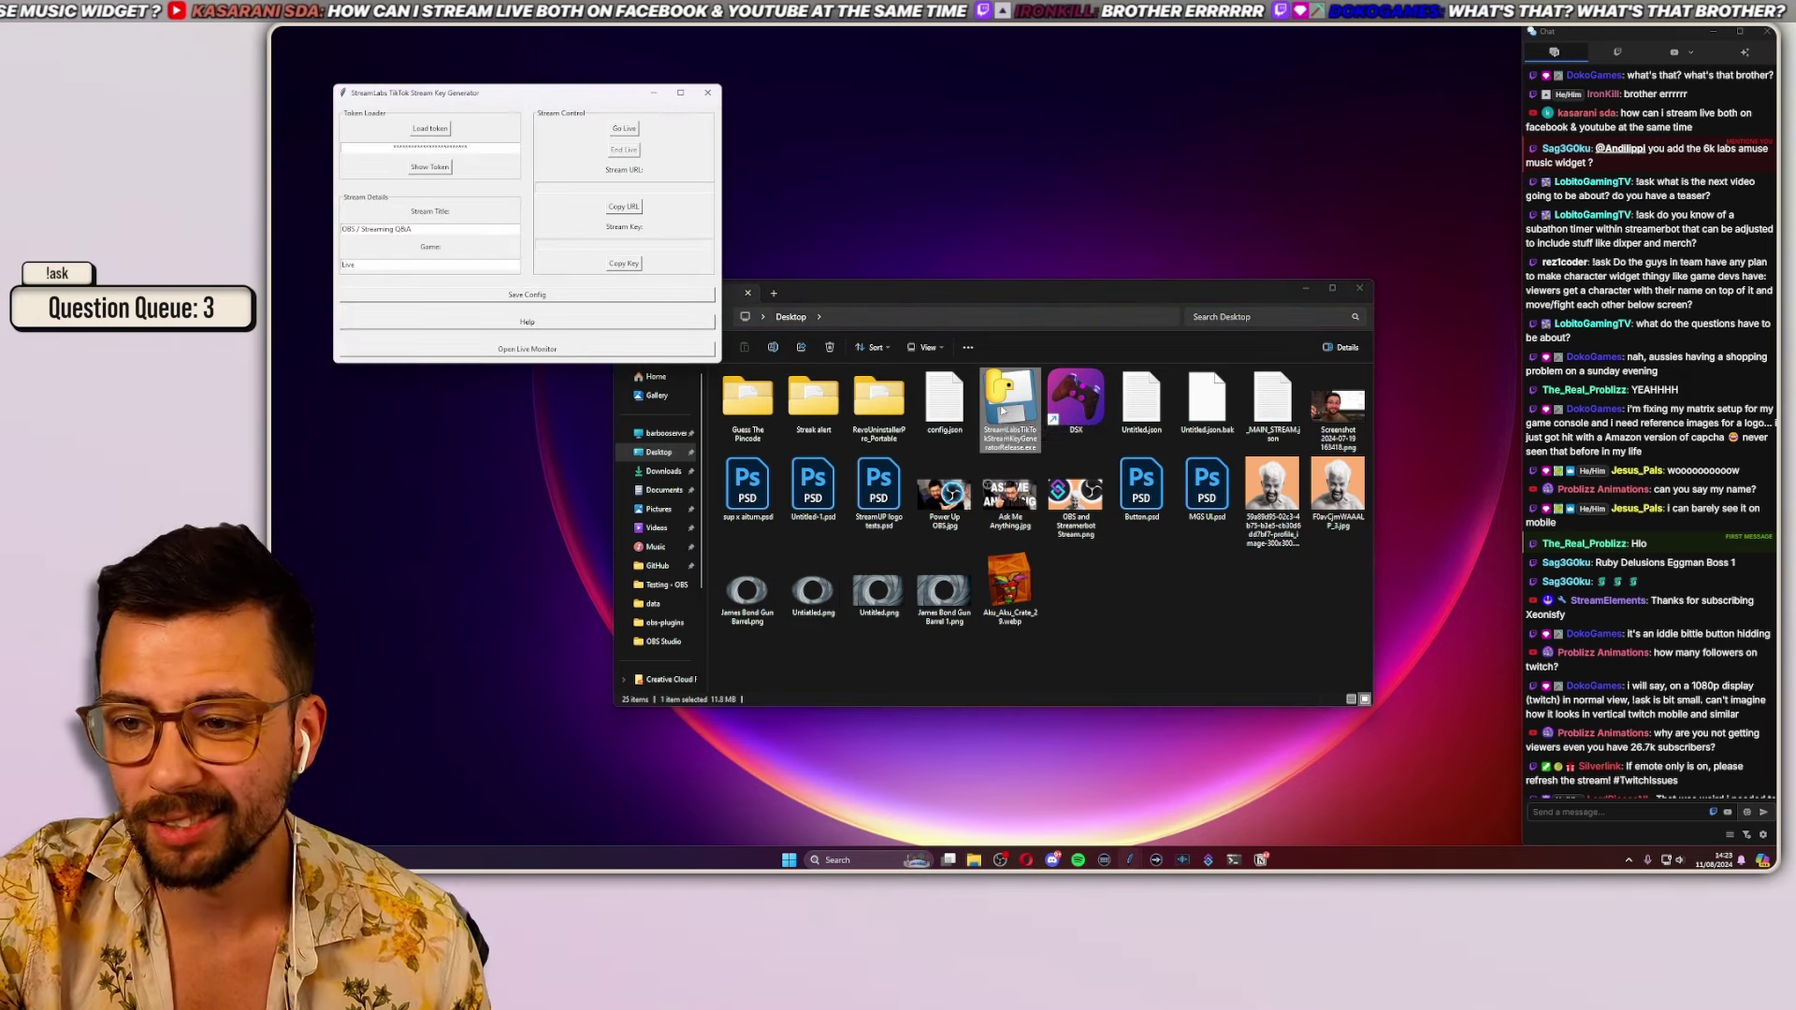
drag(569, 97, 787, 161)
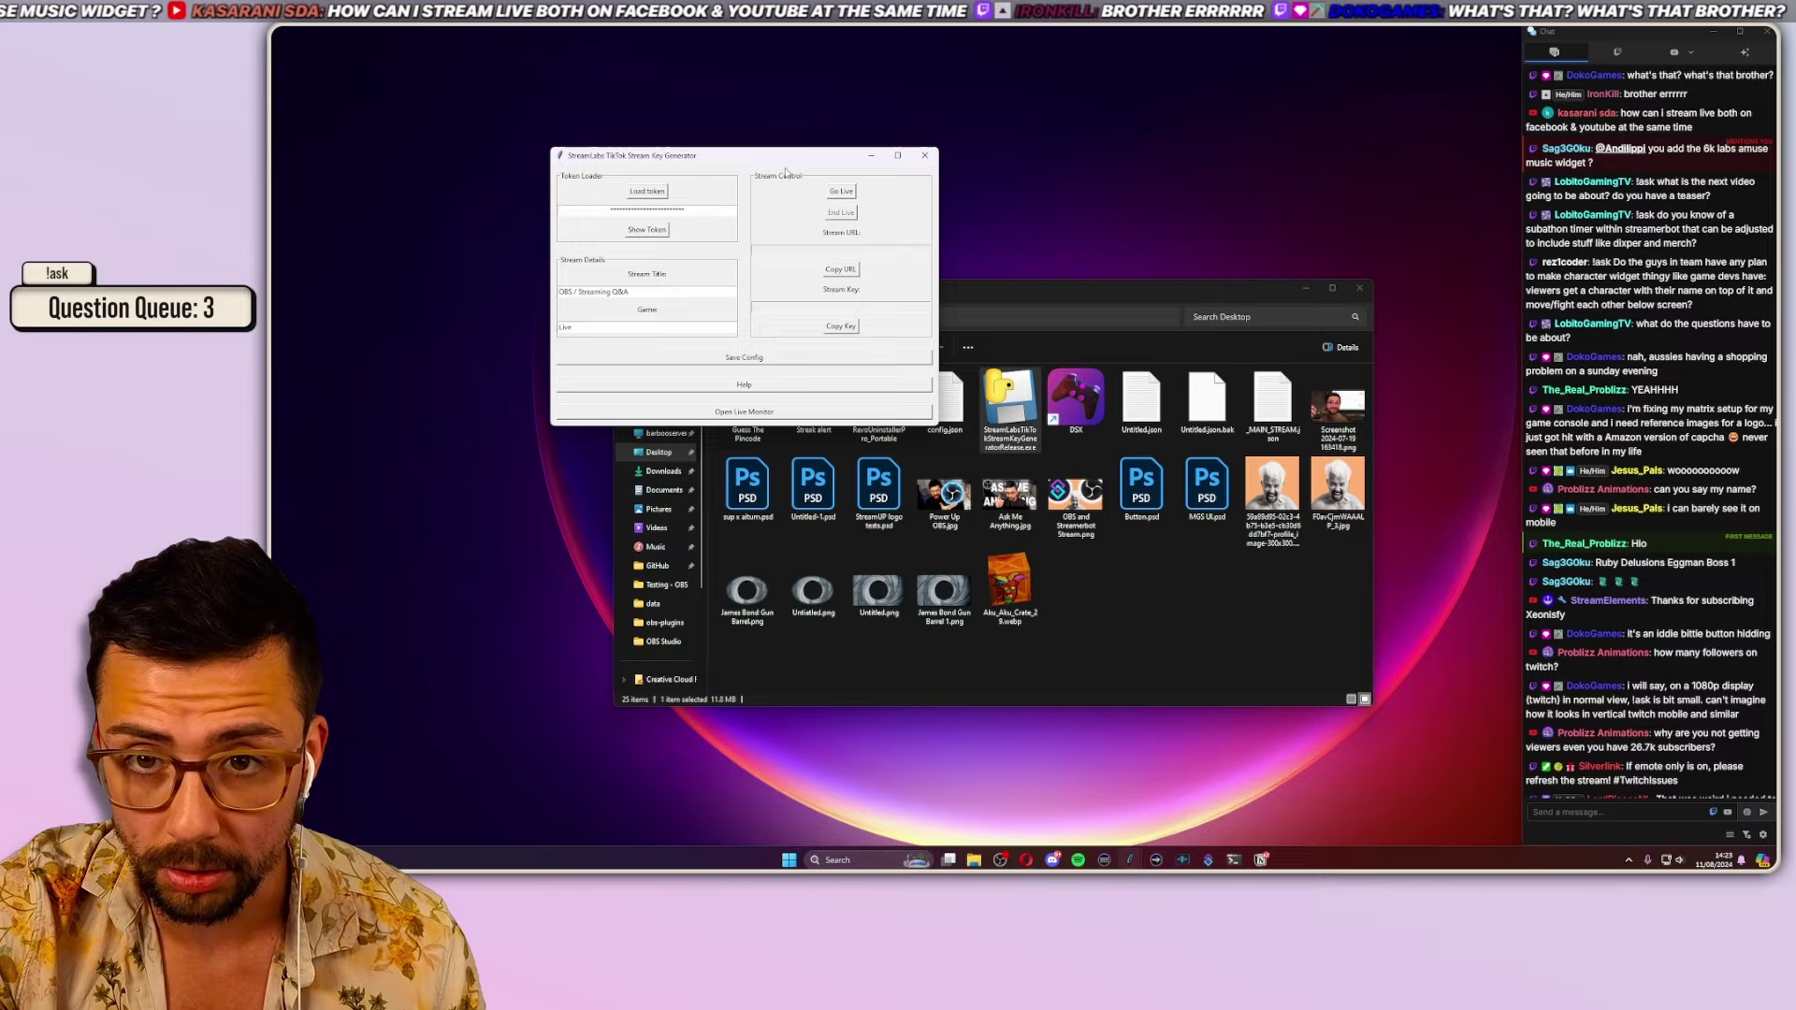
drag(786, 172, 944, 202)
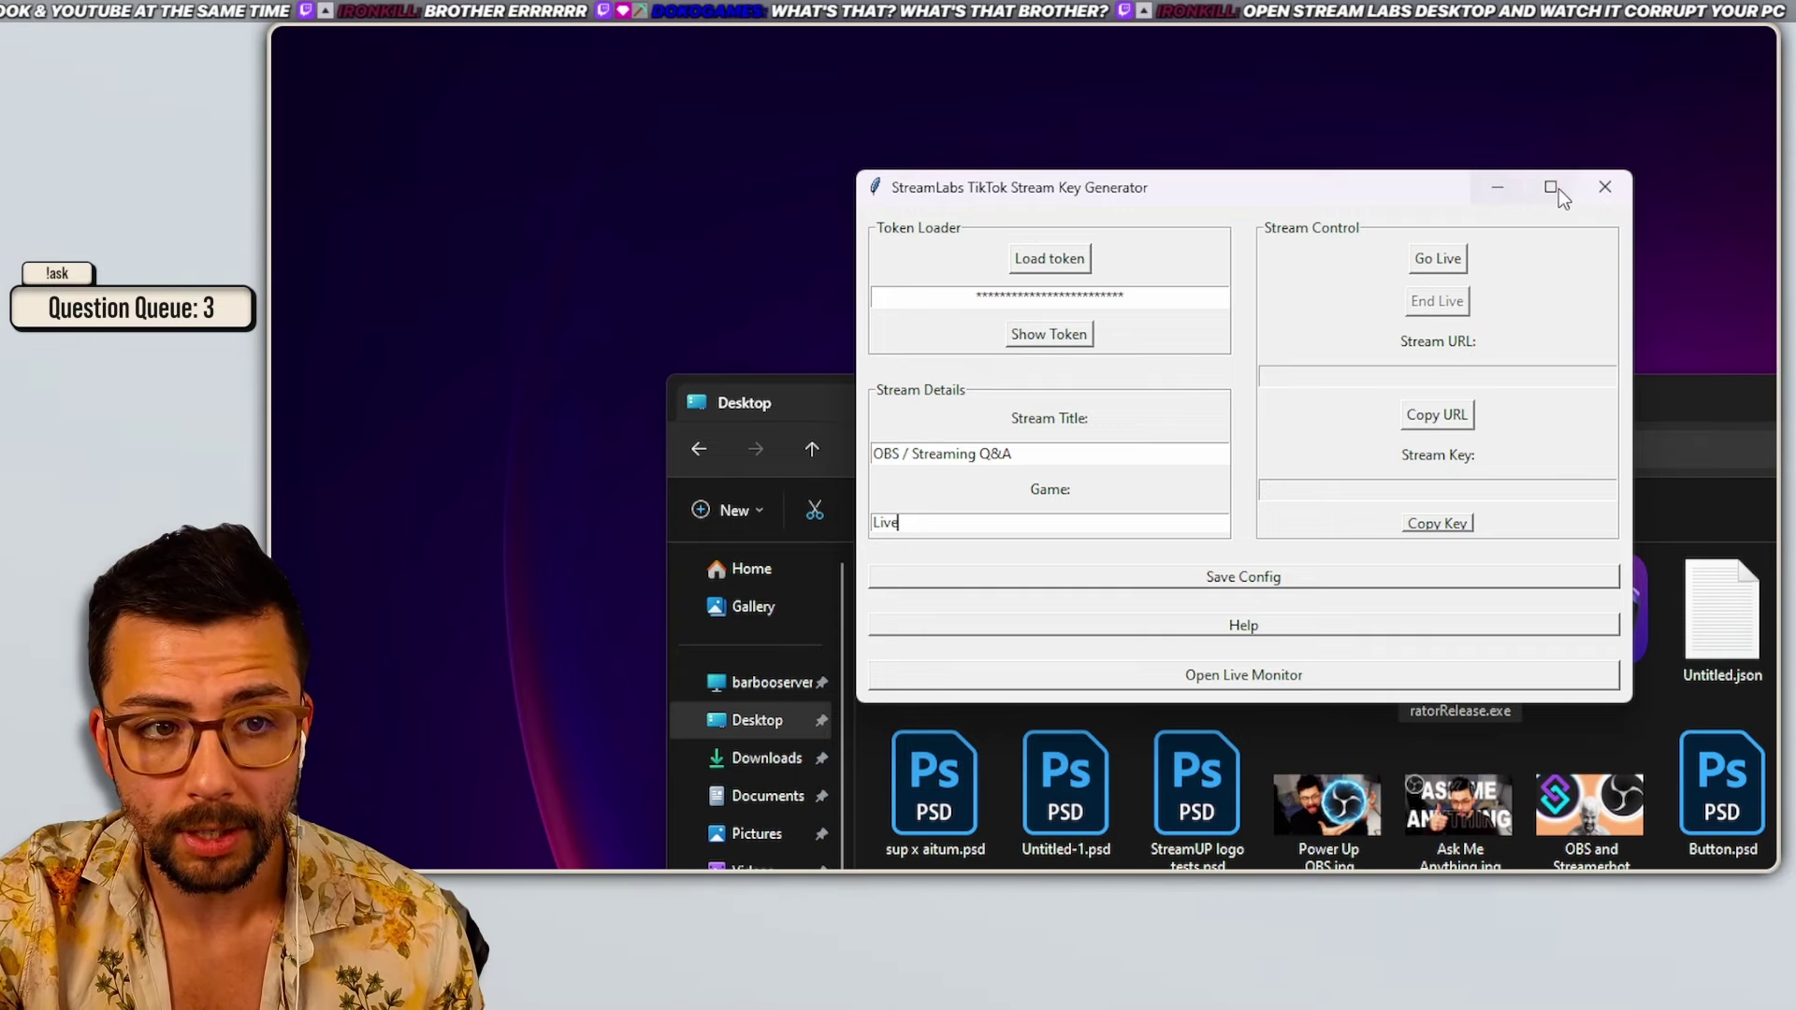
click(1603, 188)
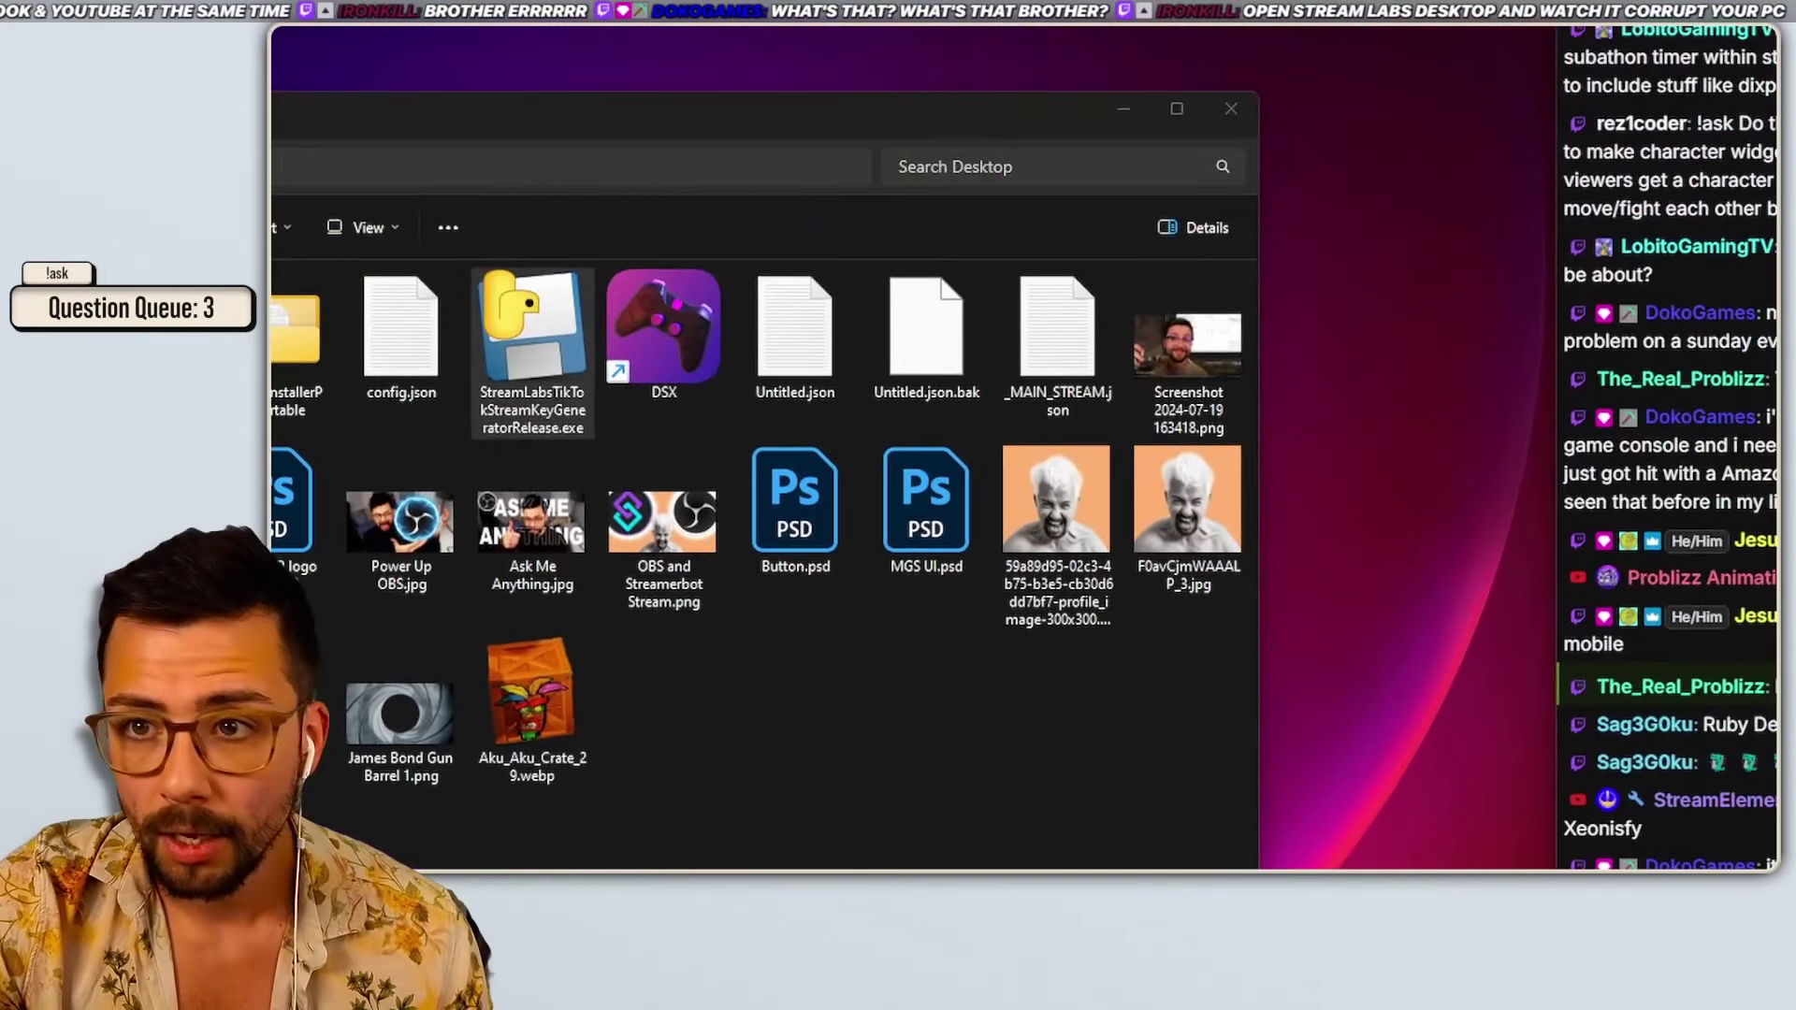
double_click(533, 354)
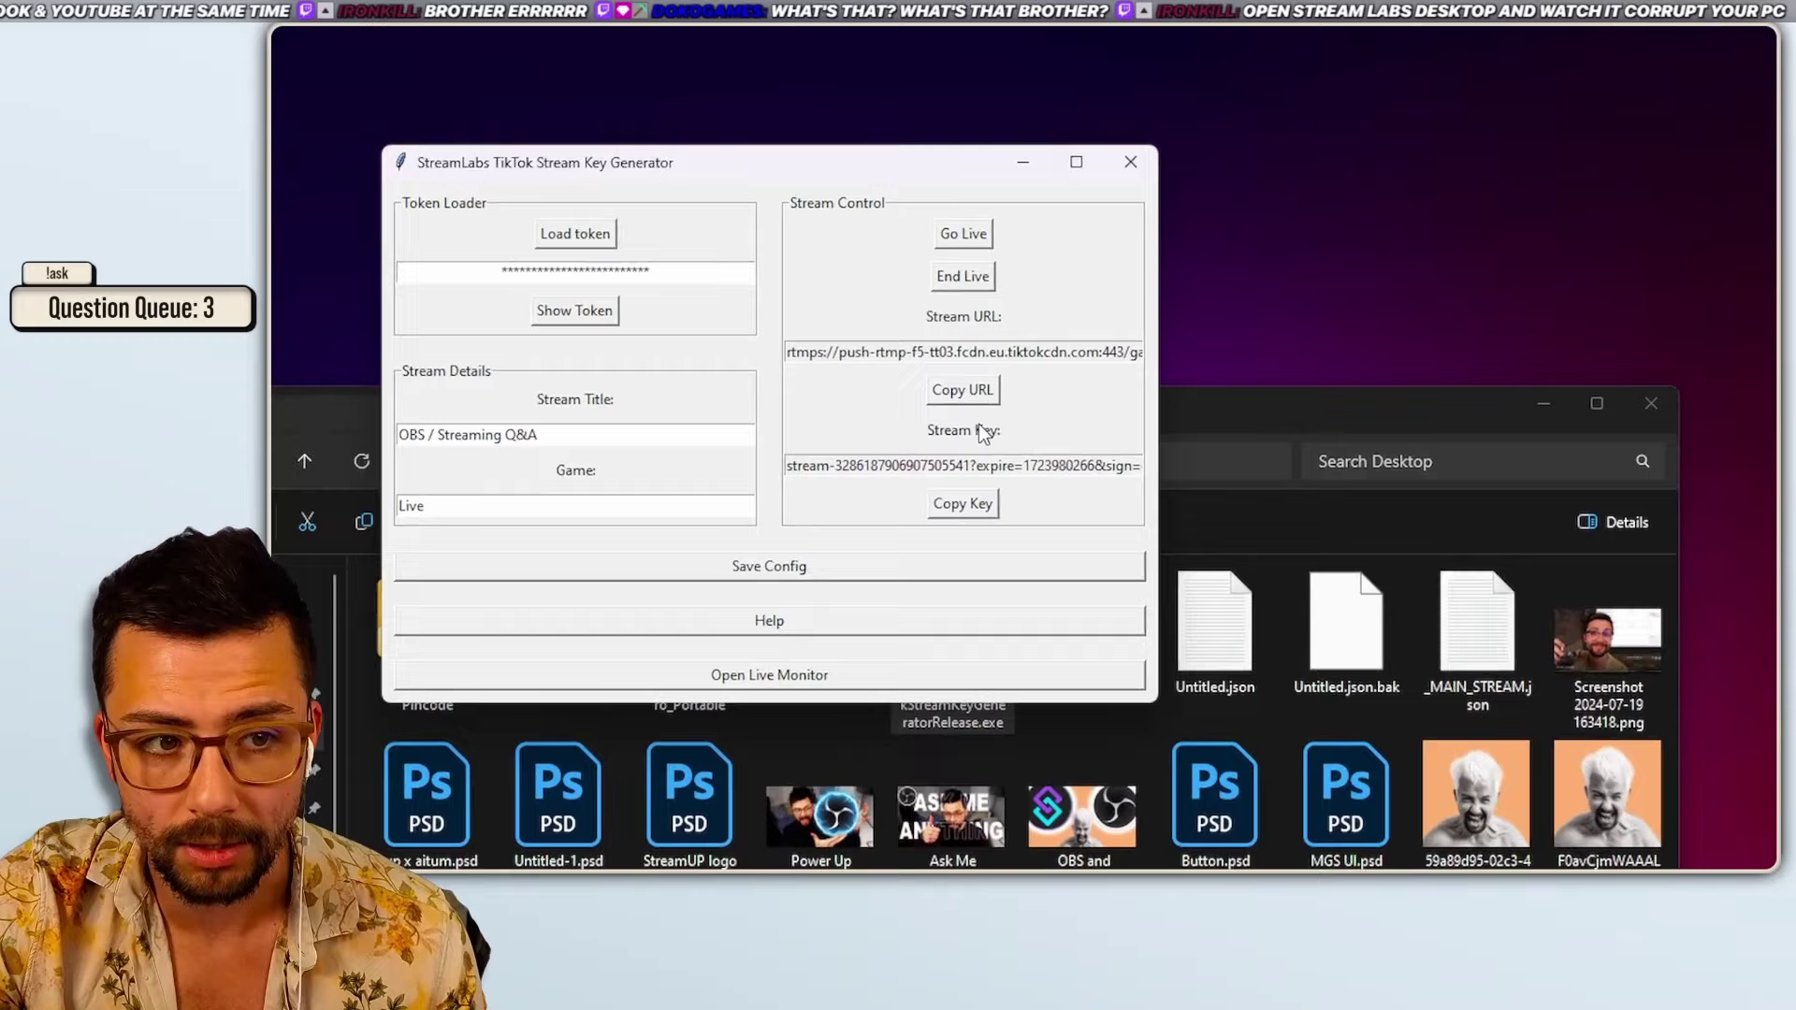
Step: Copy the generated TikTok stream URL for 'OBS / Streaming Q&A' to the clipboard
click(1023, 467)
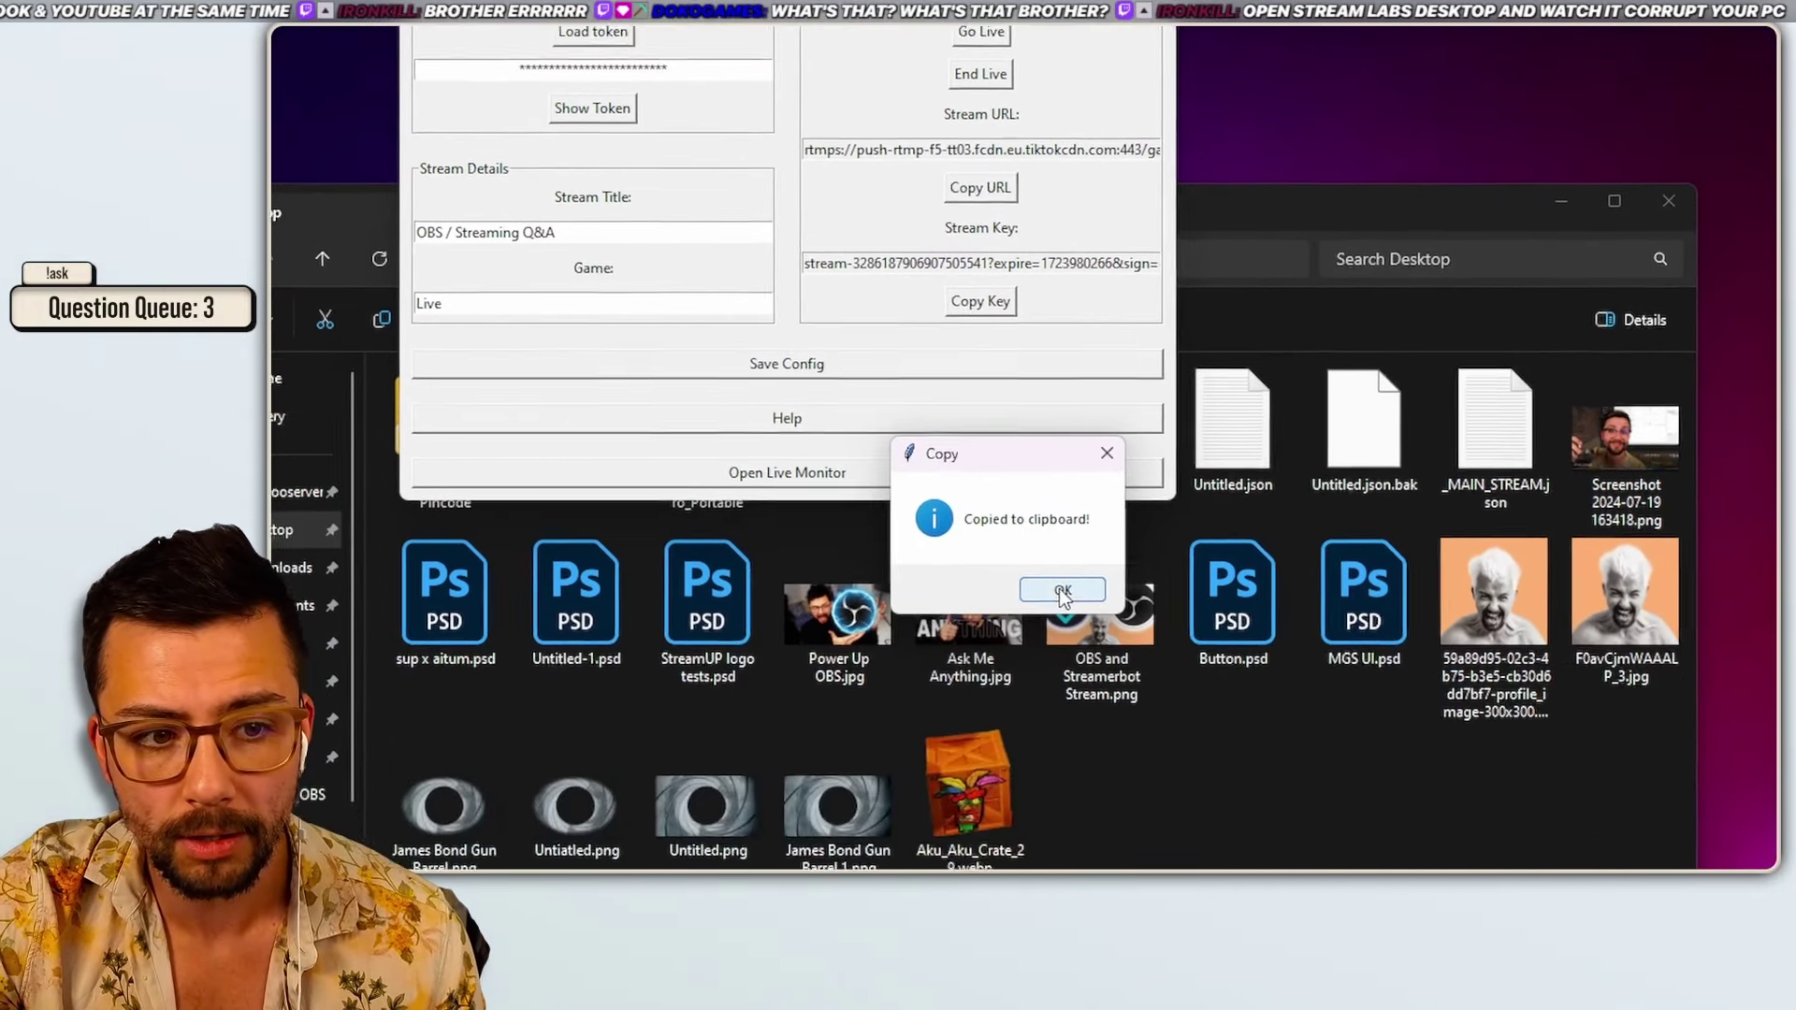
key(Return)
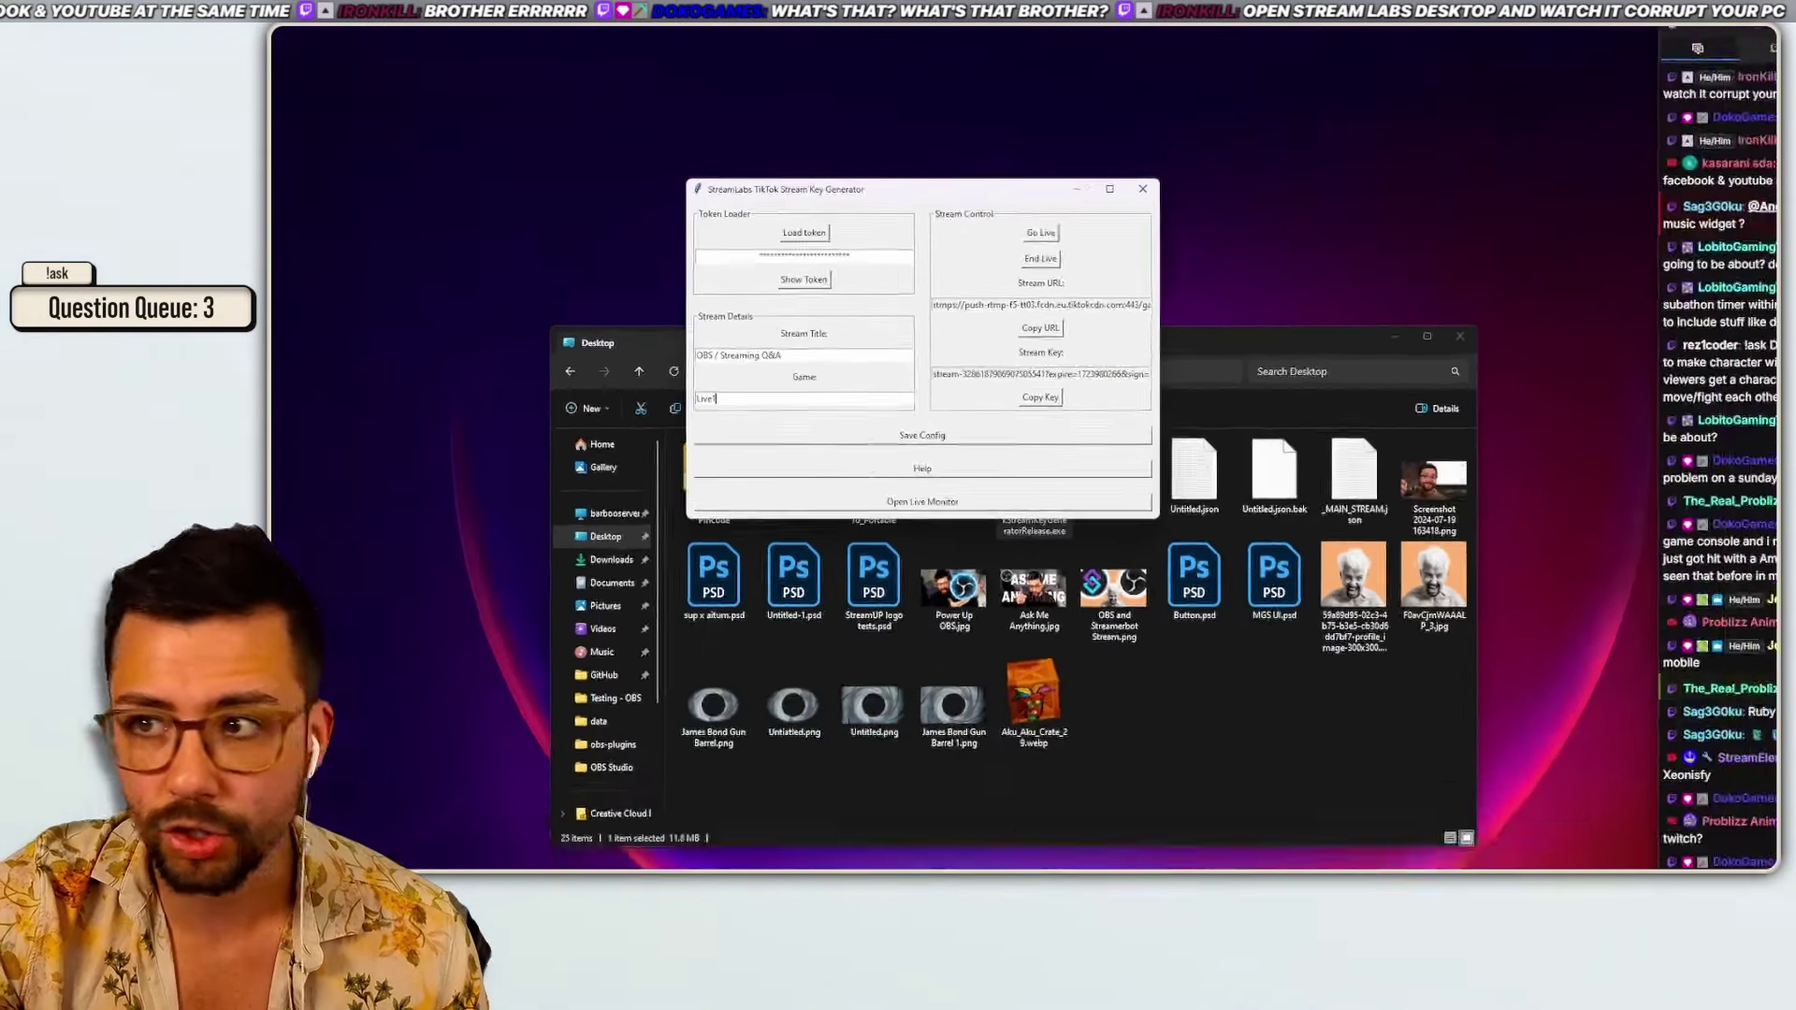
text(1)
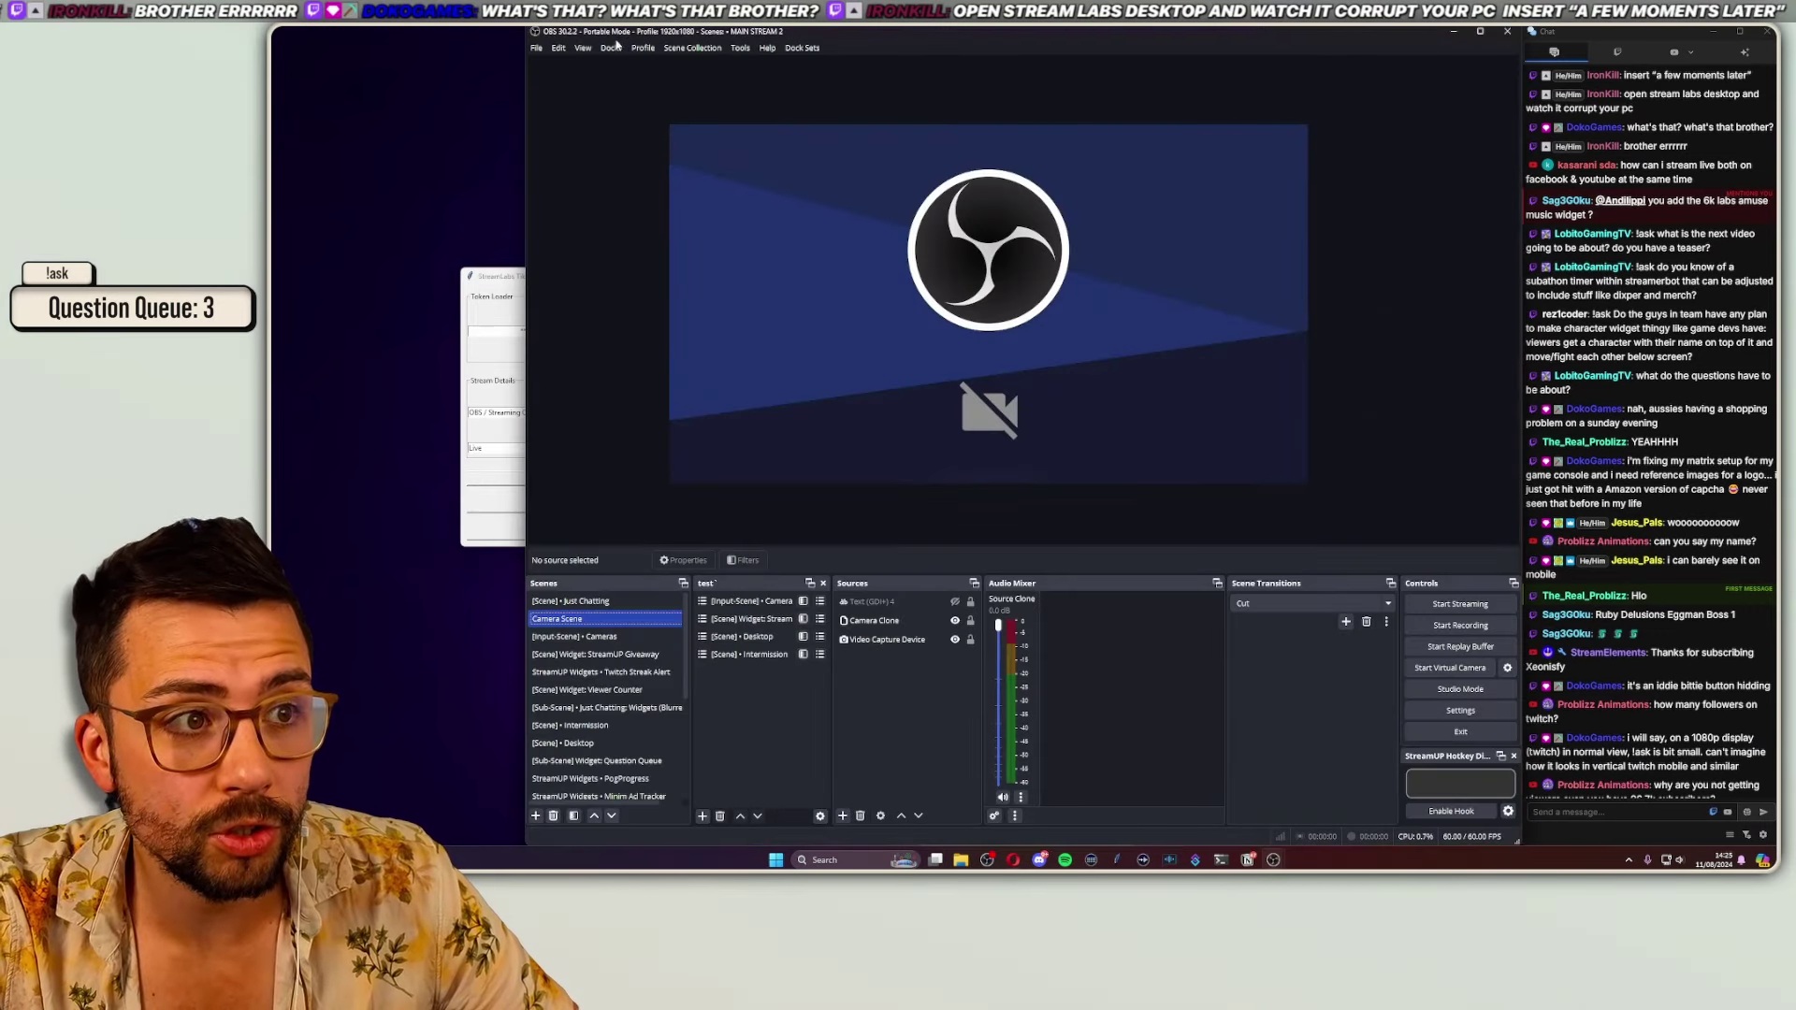
Step: Show the Aitum Multistream dock and start a new Vertical Canvas output
click(611, 47)
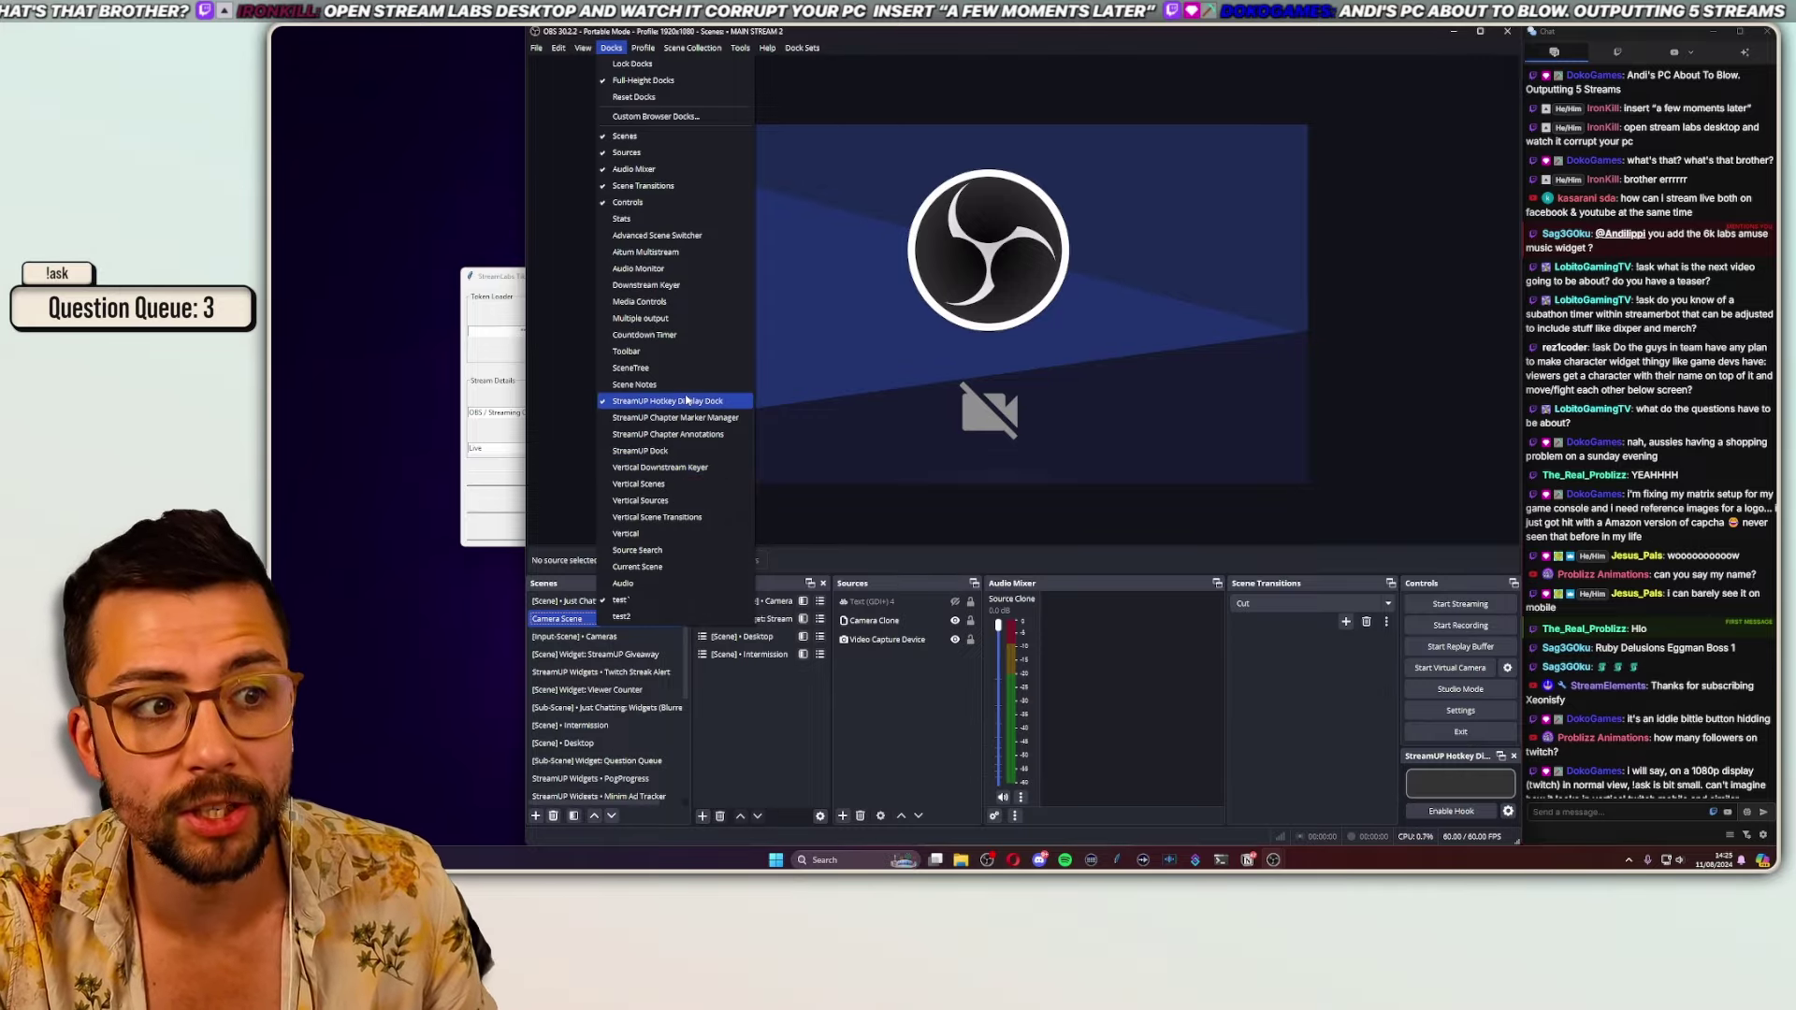
click(645, 252)
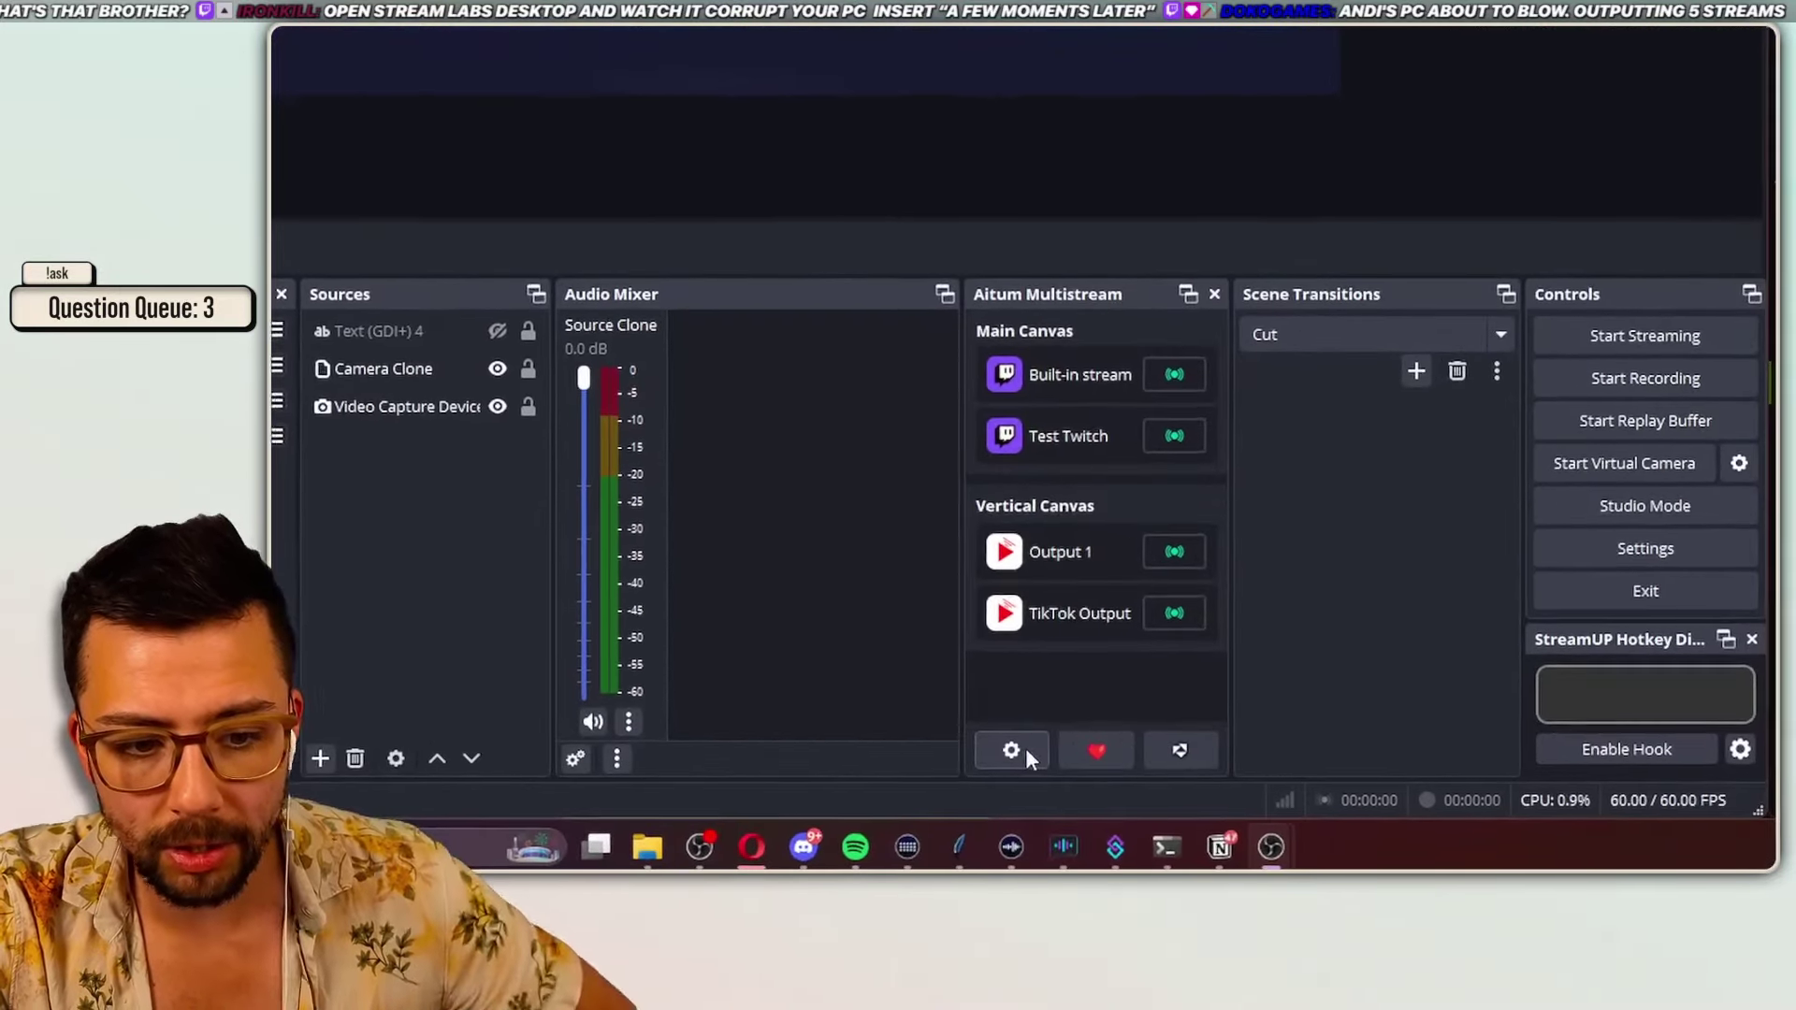
click(1011, 750)
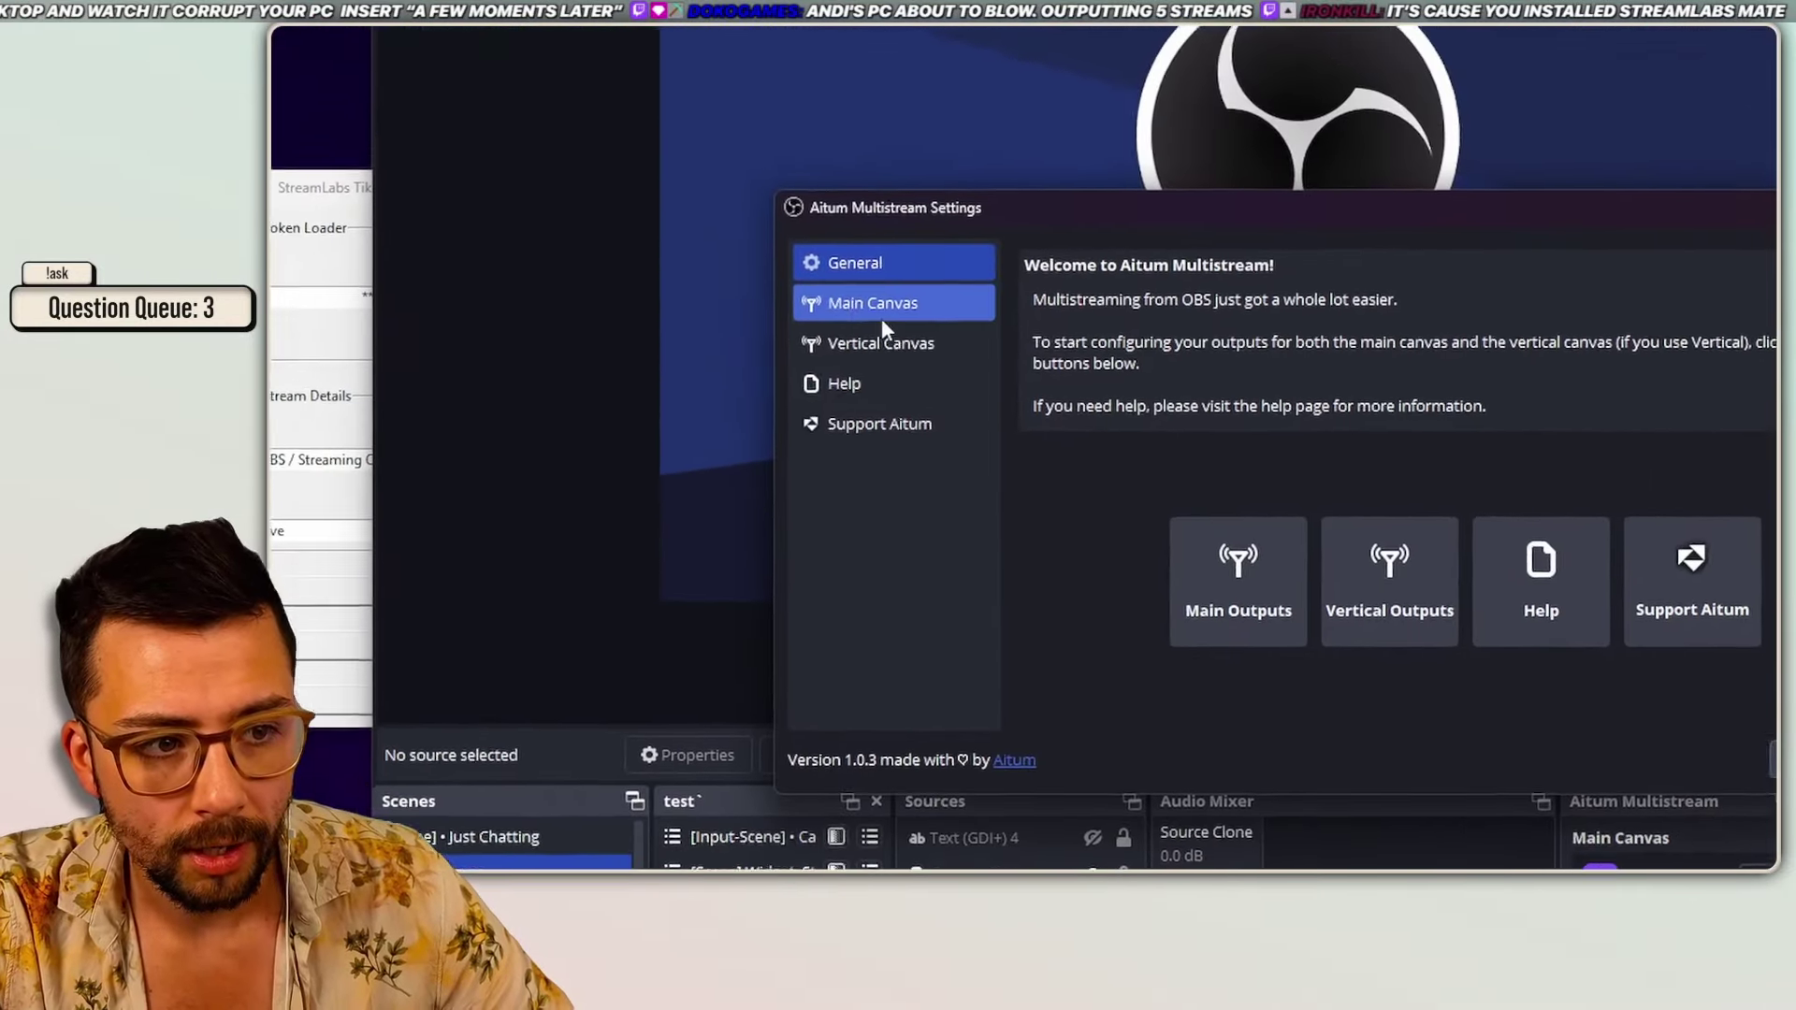
click(856, 341)
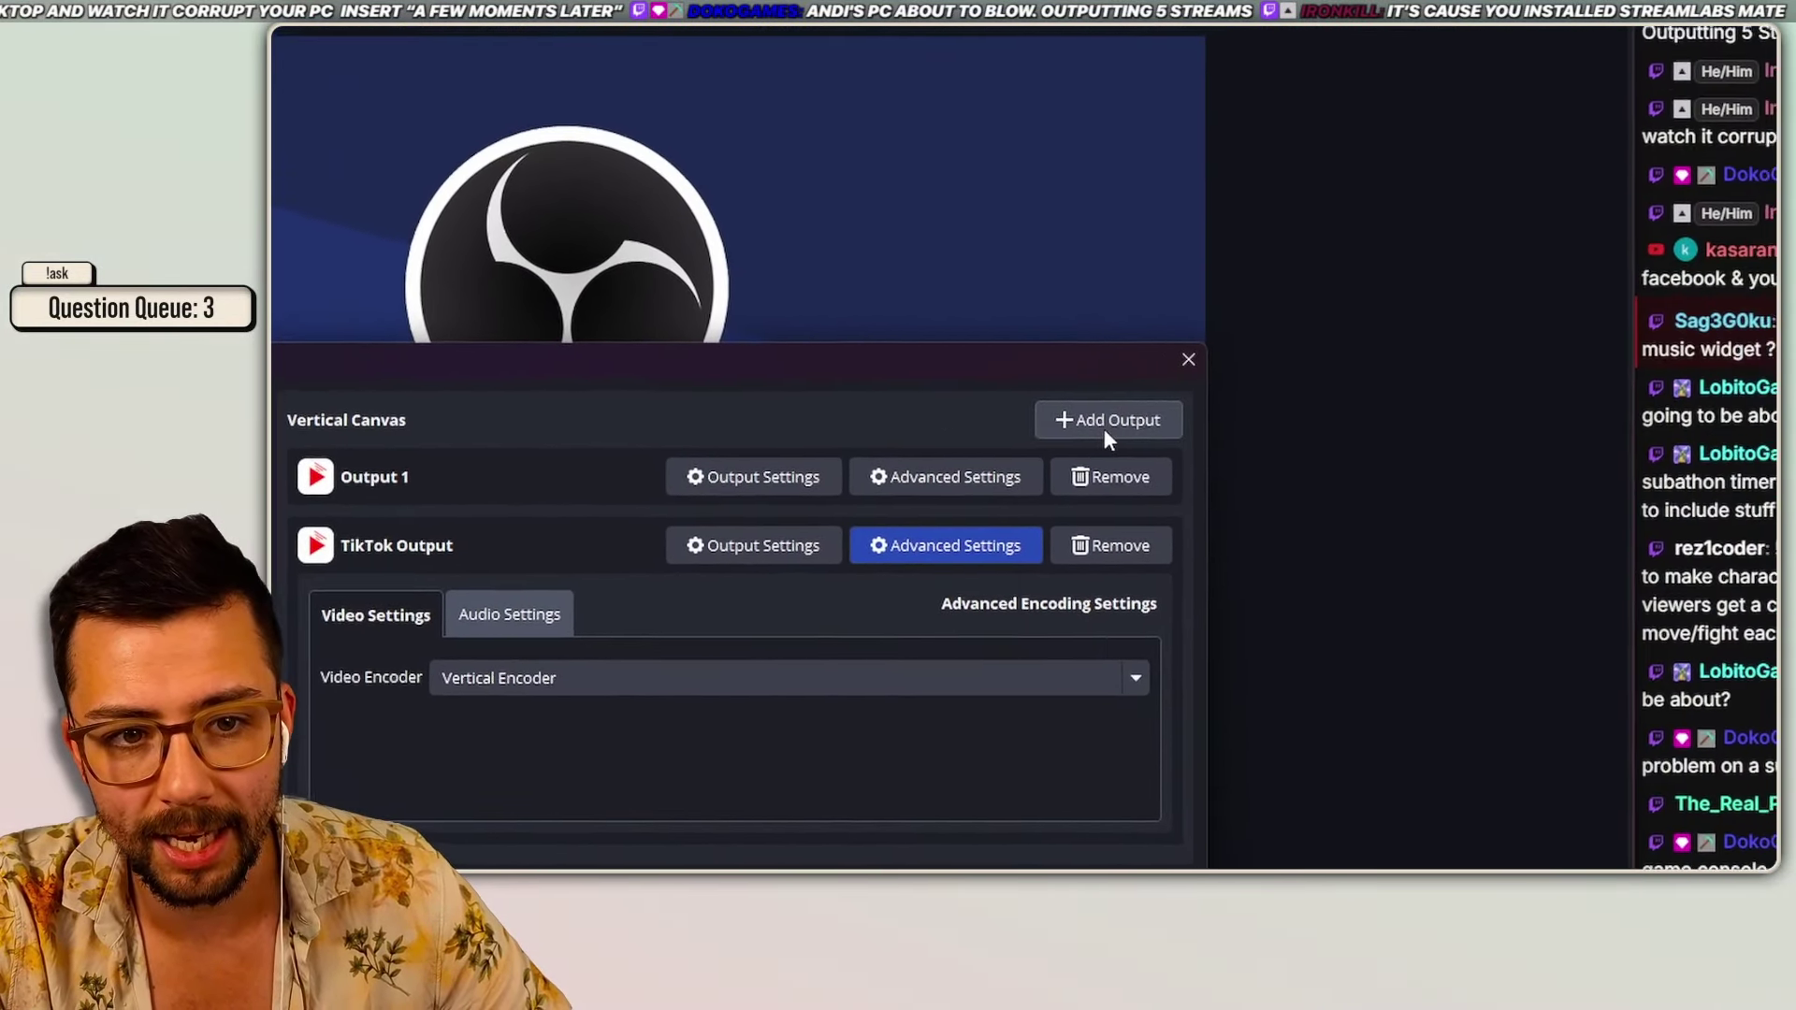
click(1103, 440)
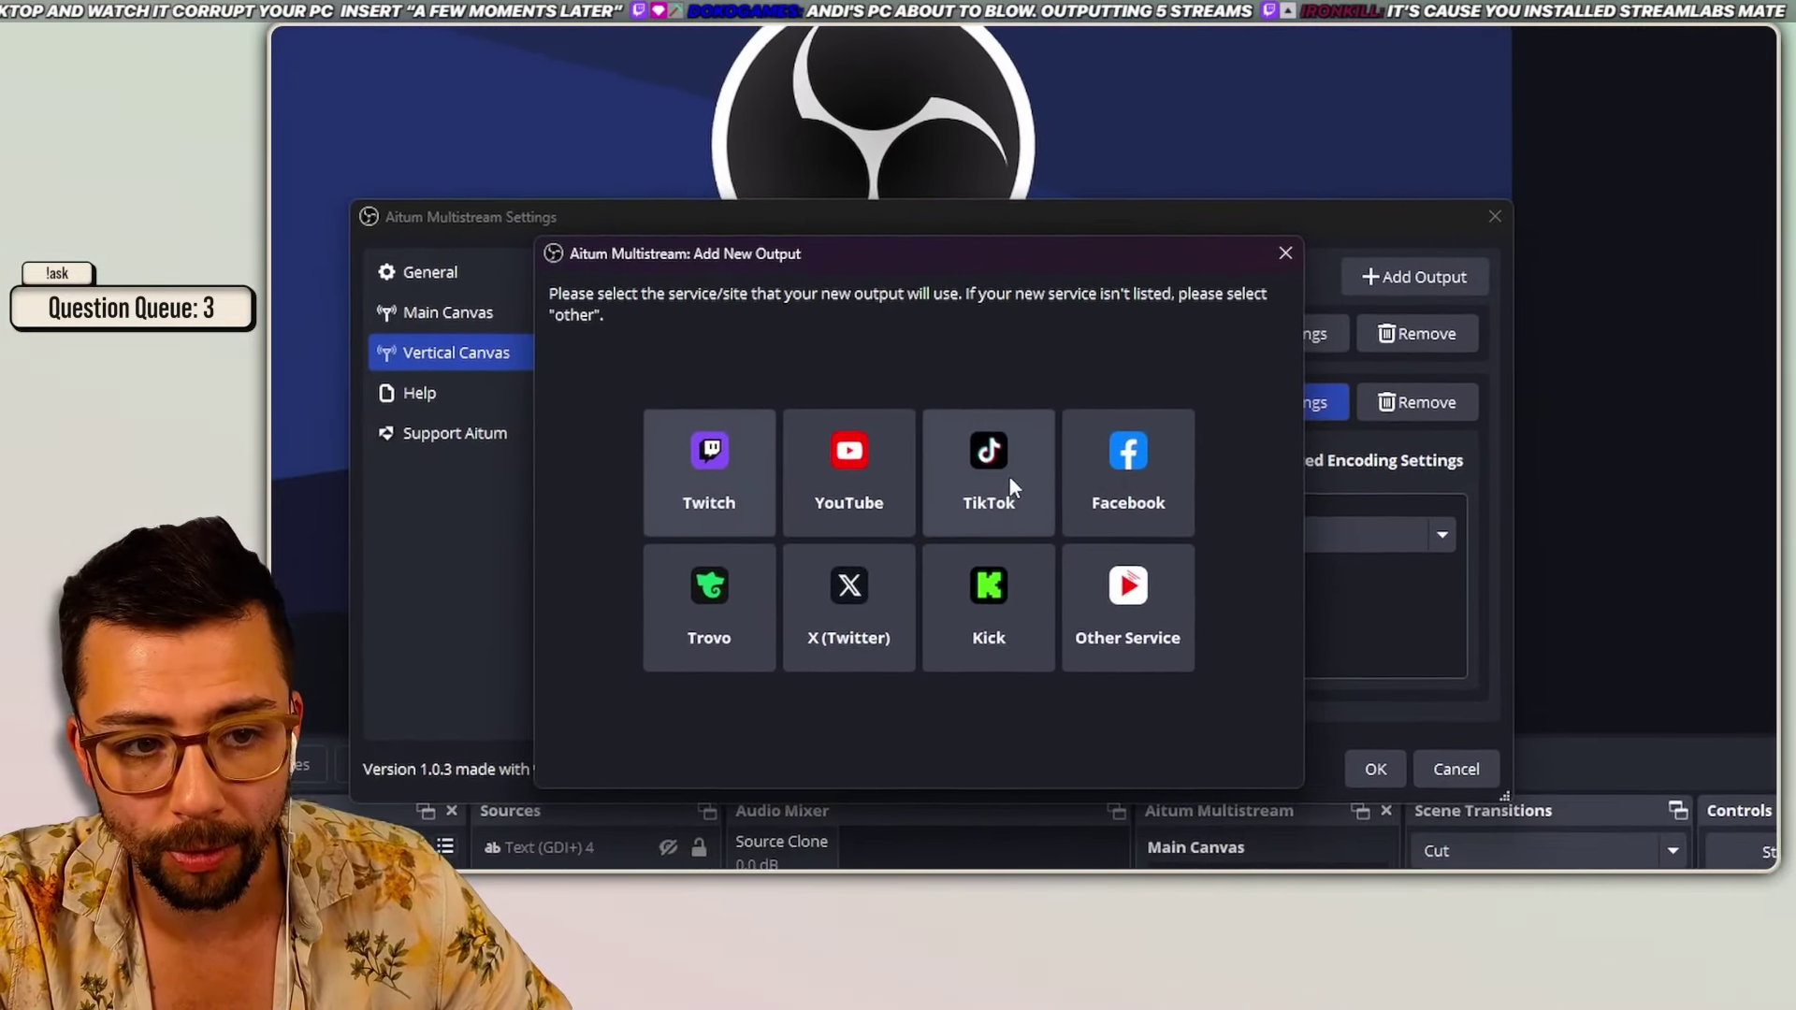
Step: Choose TikTok as the service and paste the generated stream URL as its server
click(1008, 477)
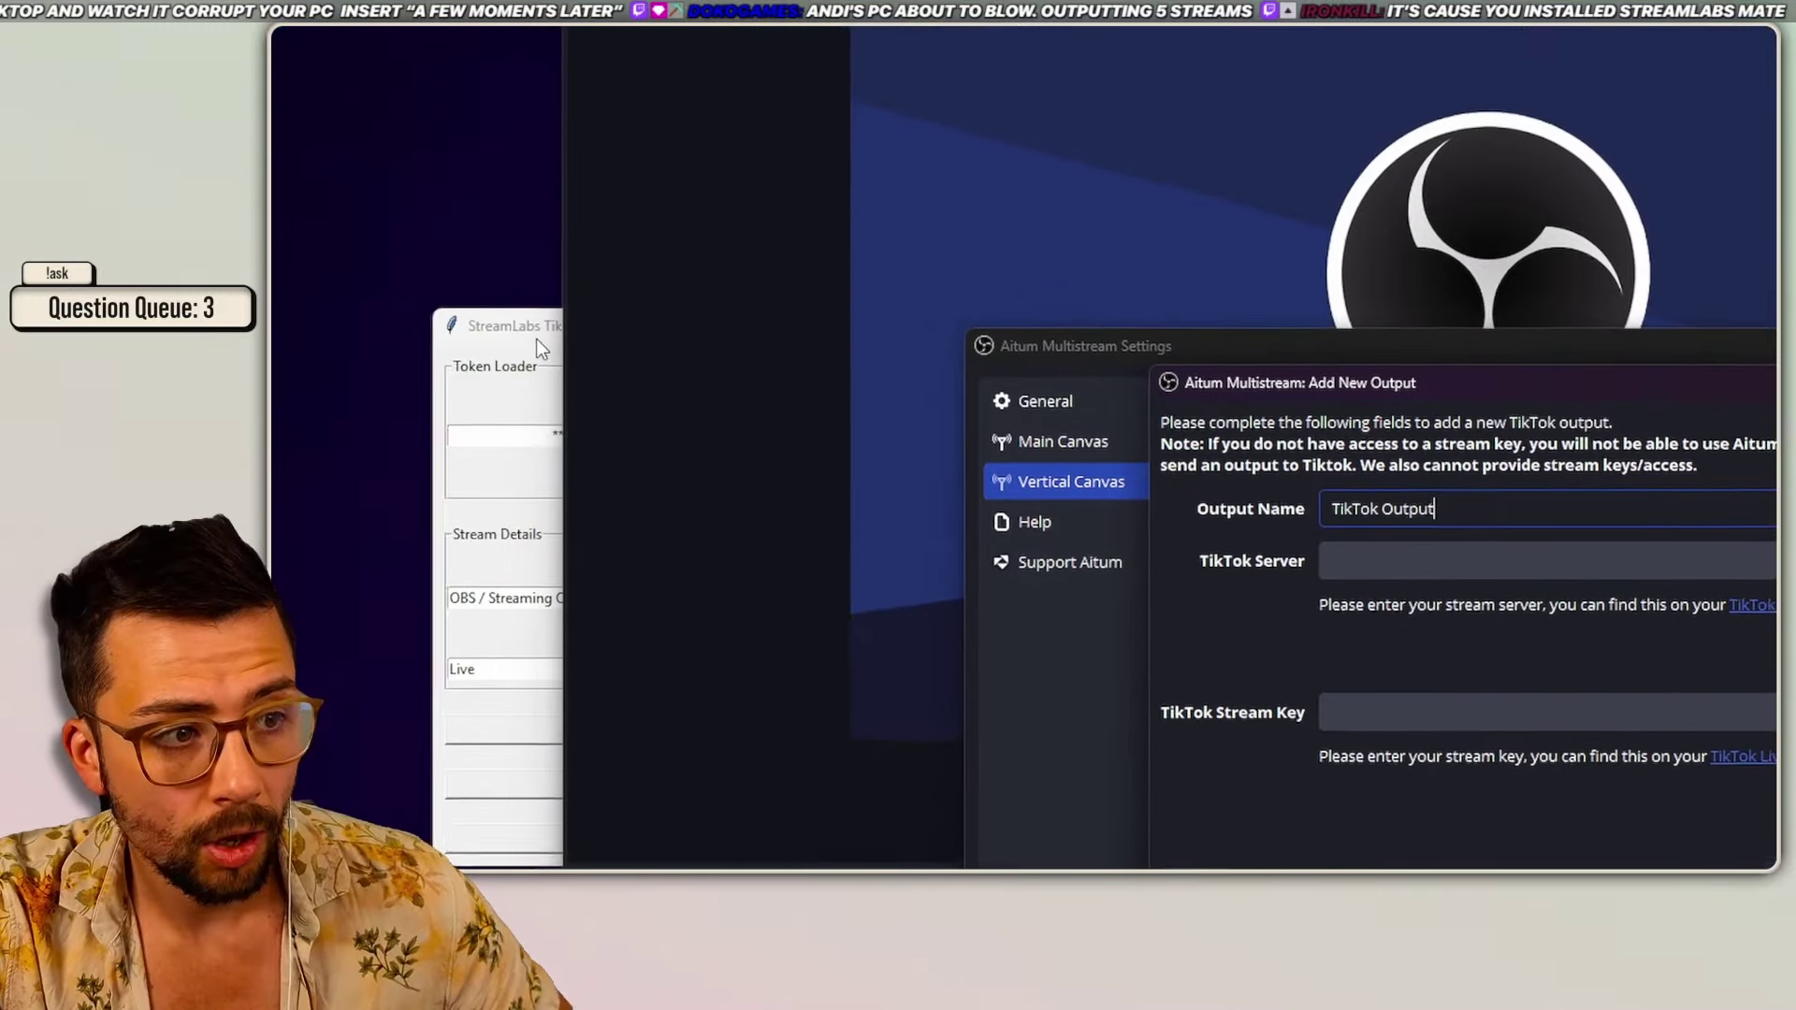
drag(535, 338, 804, 400)
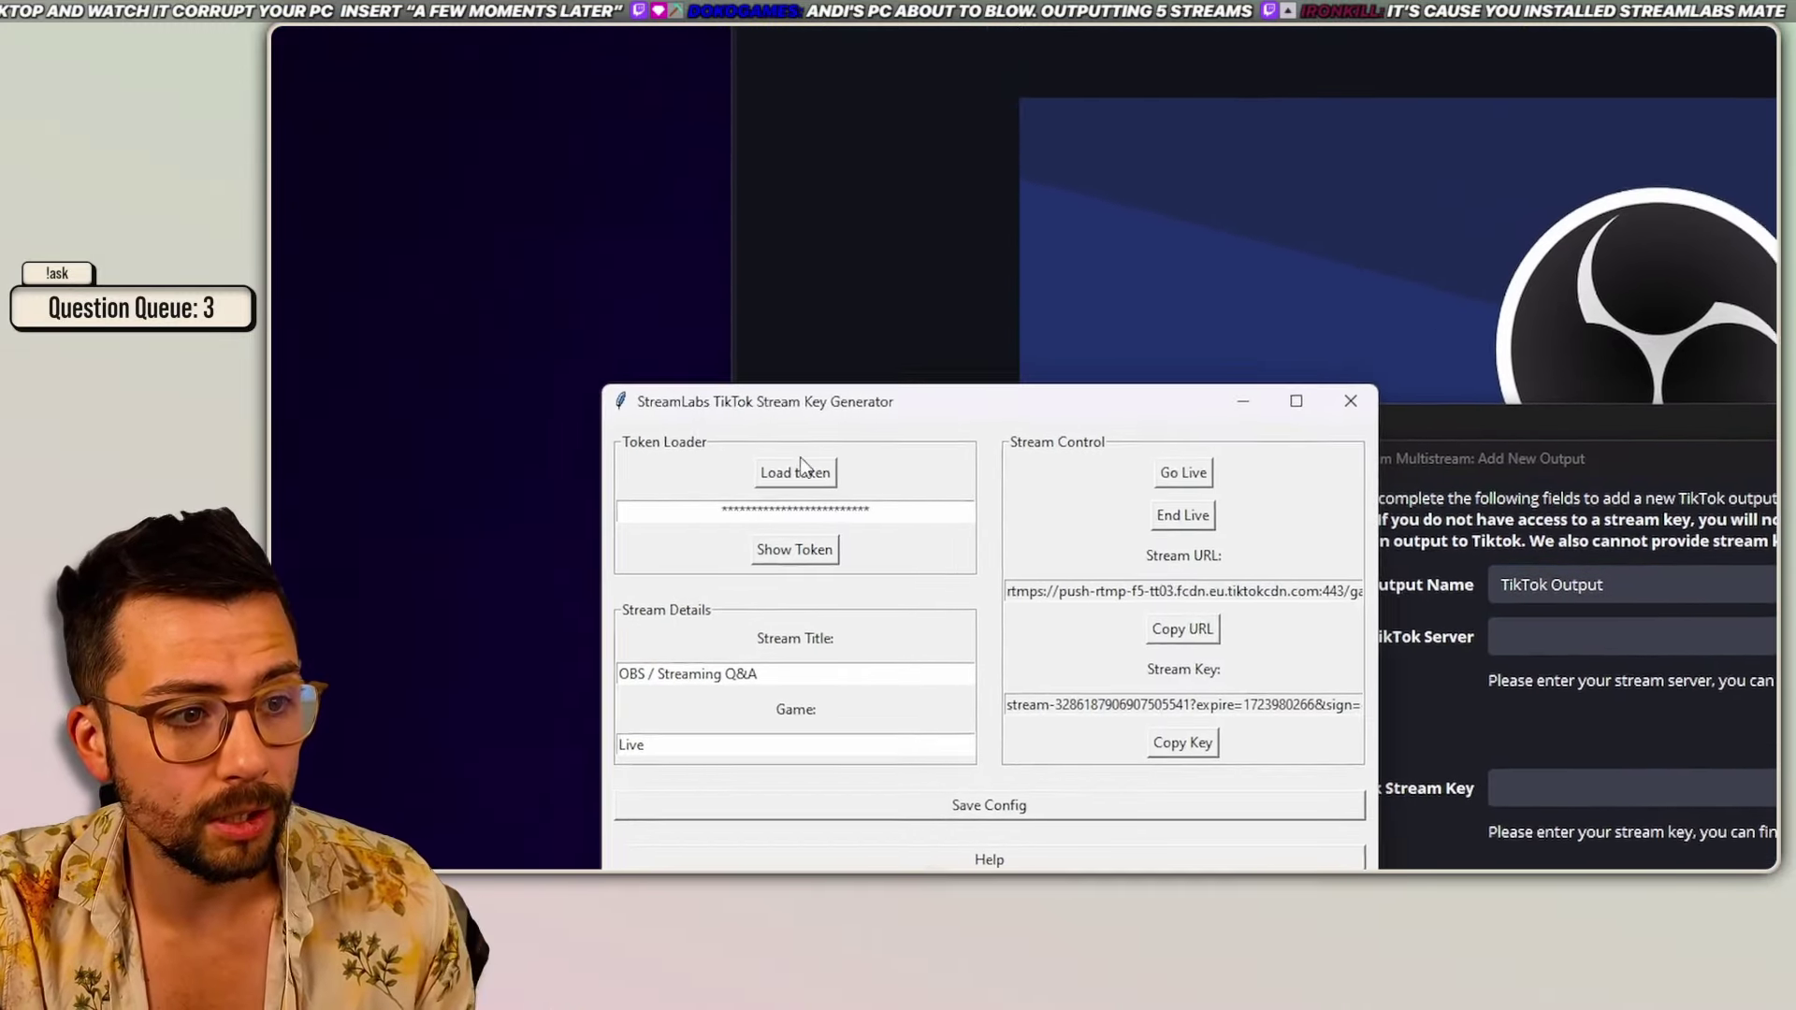
click(1082, 472)
click(1544, 654)
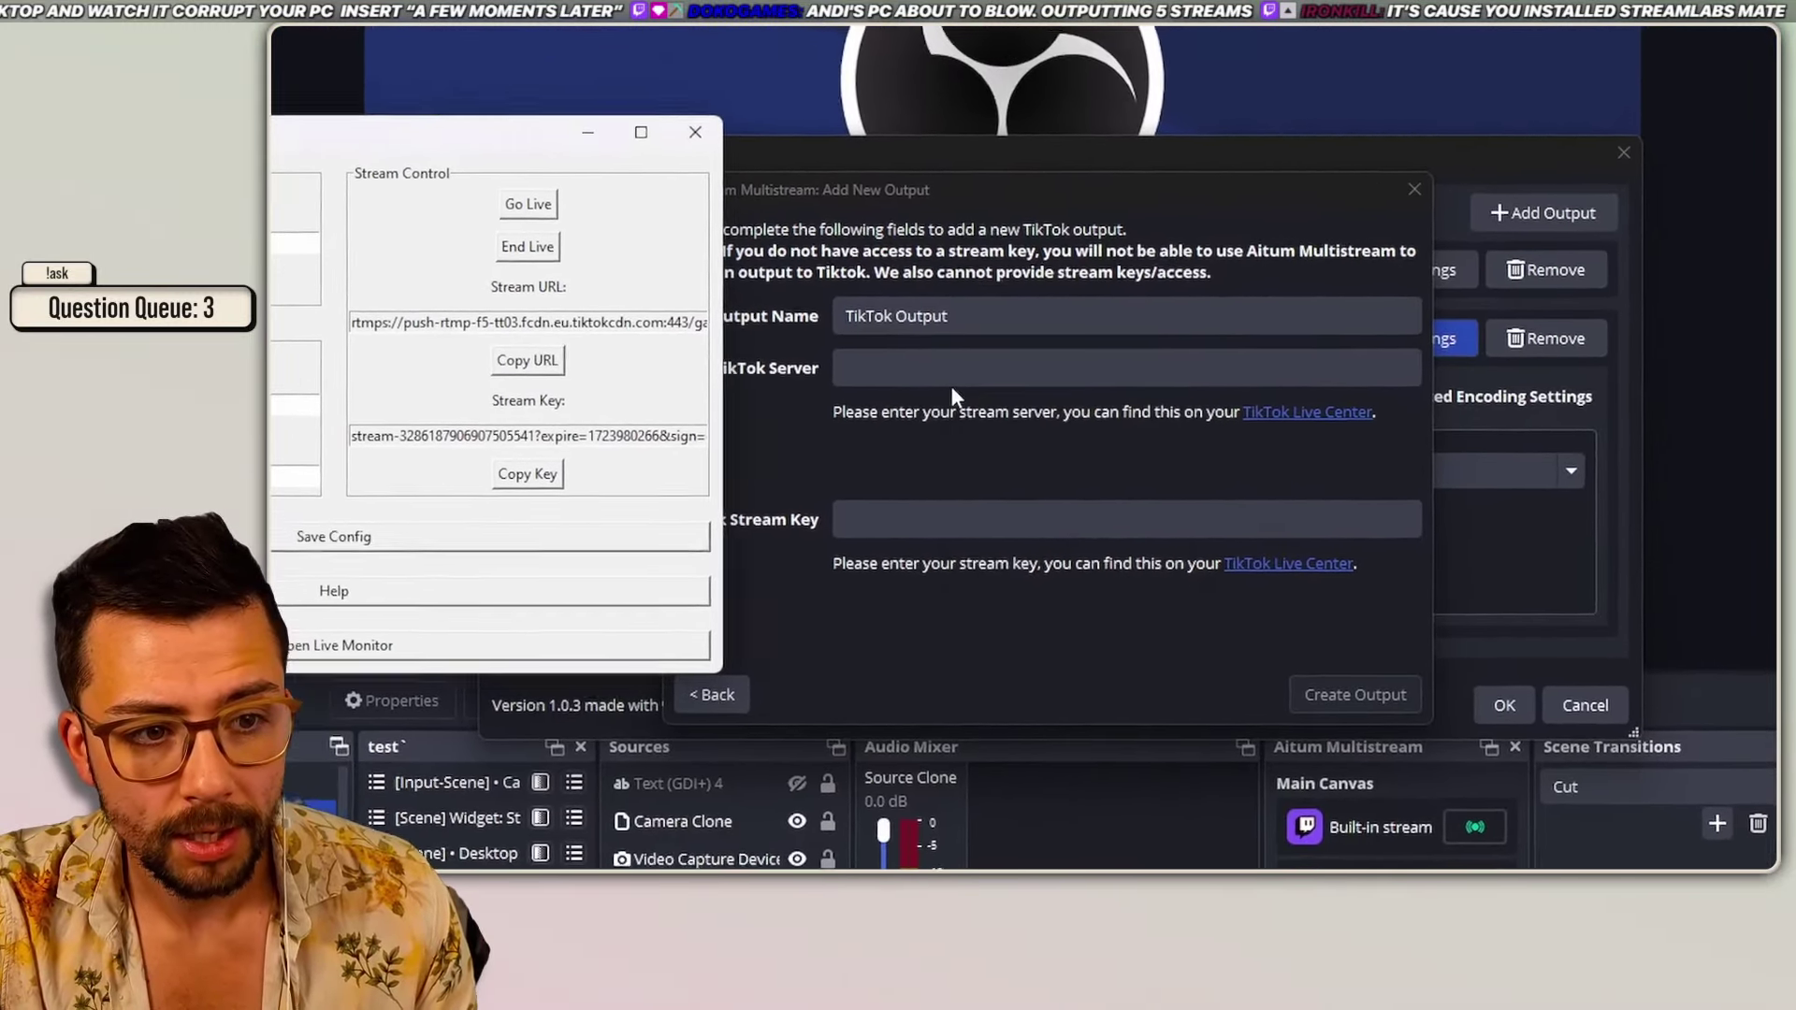
click(1475, 492)
key(ctrl+v)
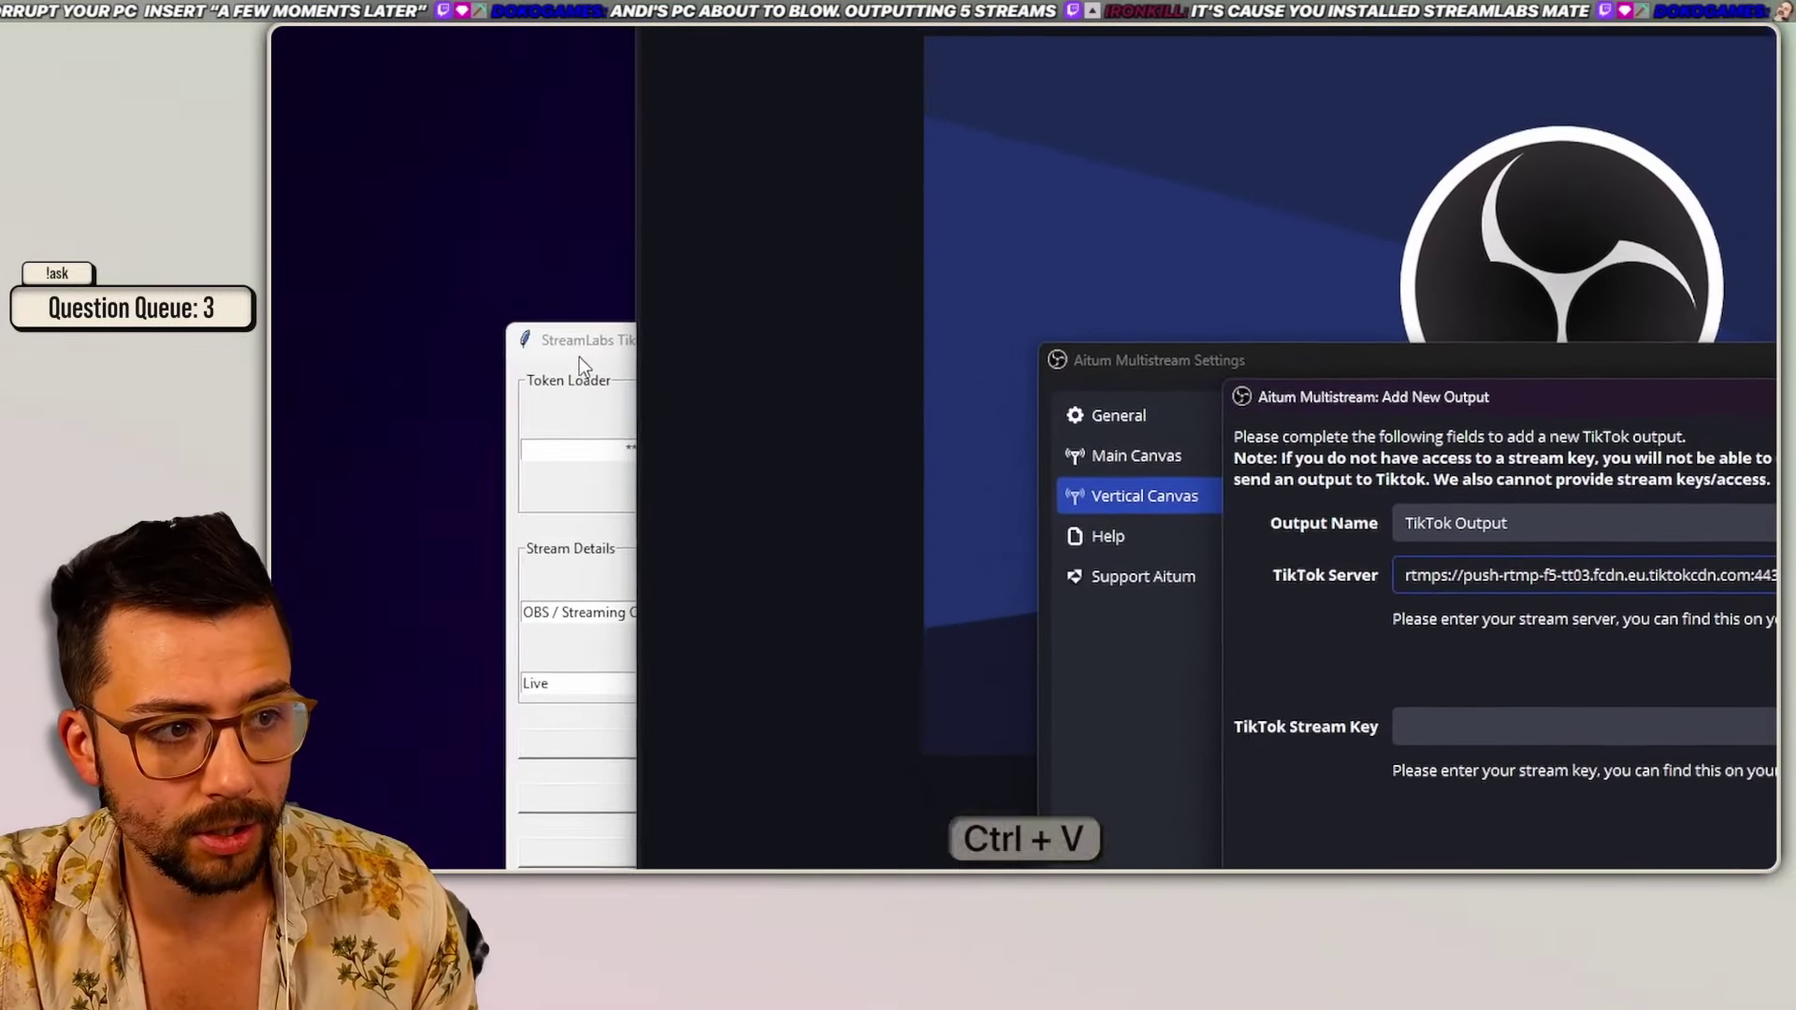
Step: Paste the generated stream key into the TikTok form and create the output
click(580, 356)
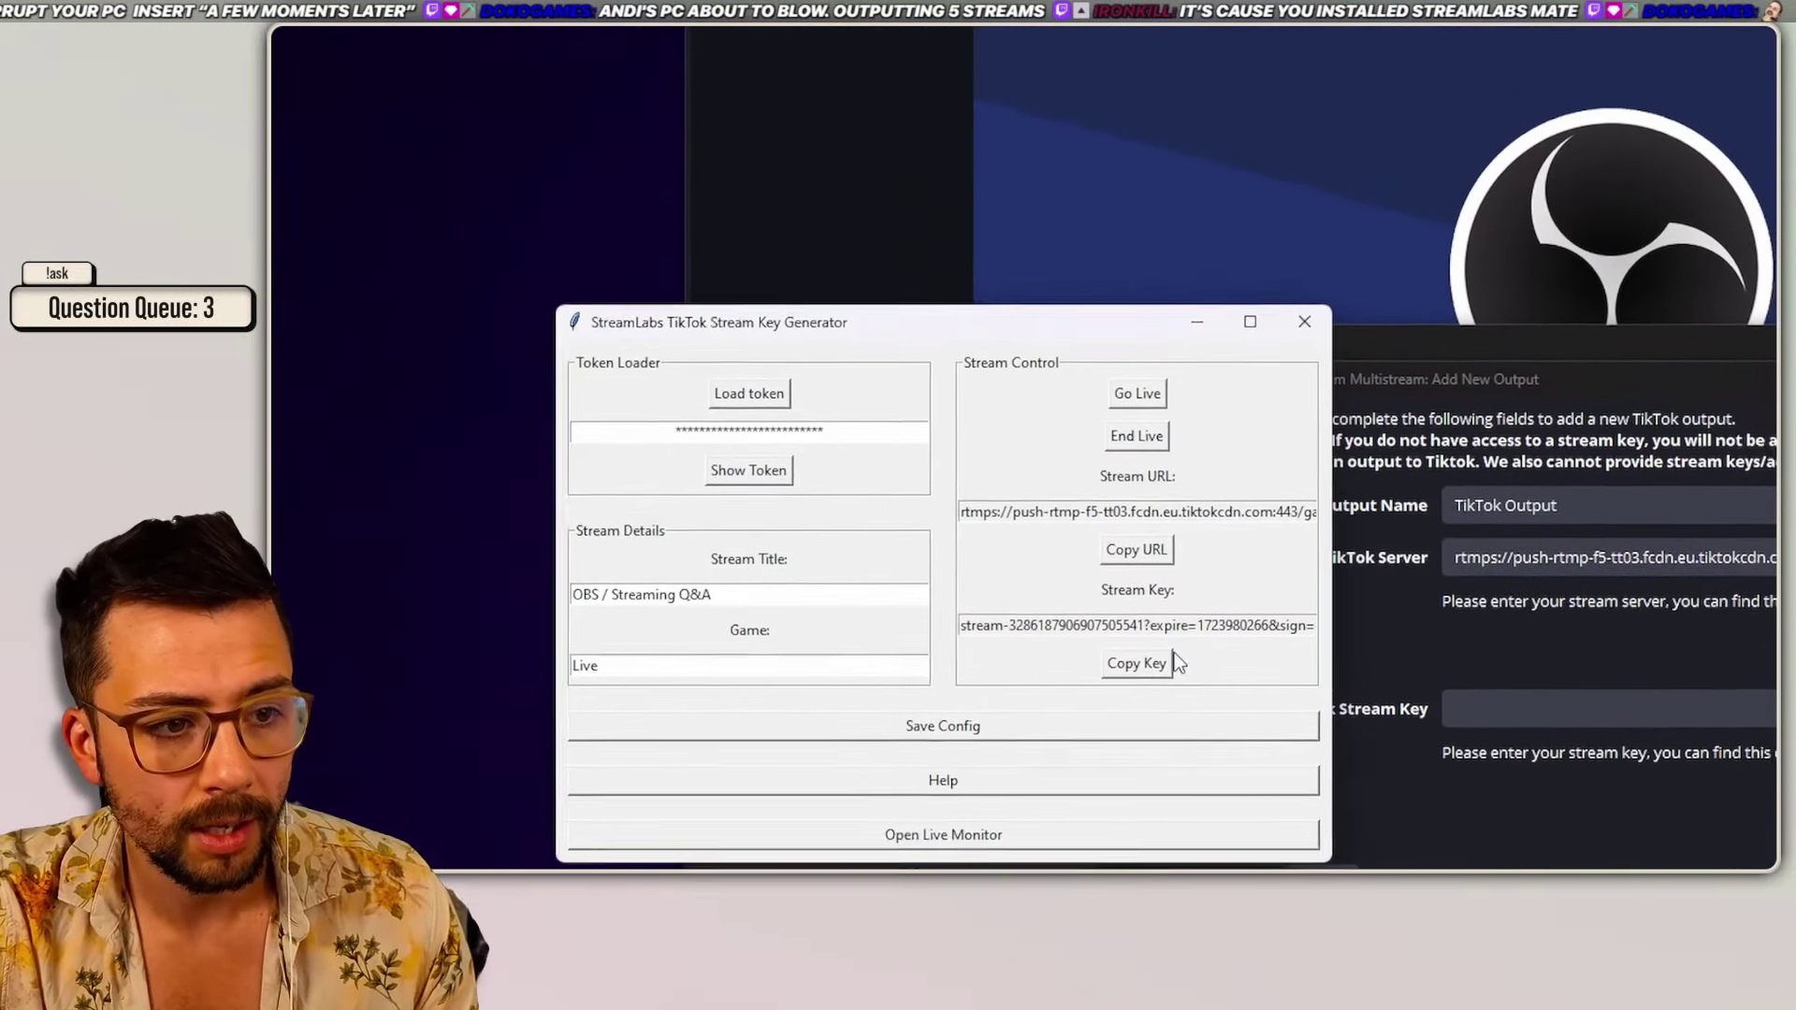
click(1422, 535)
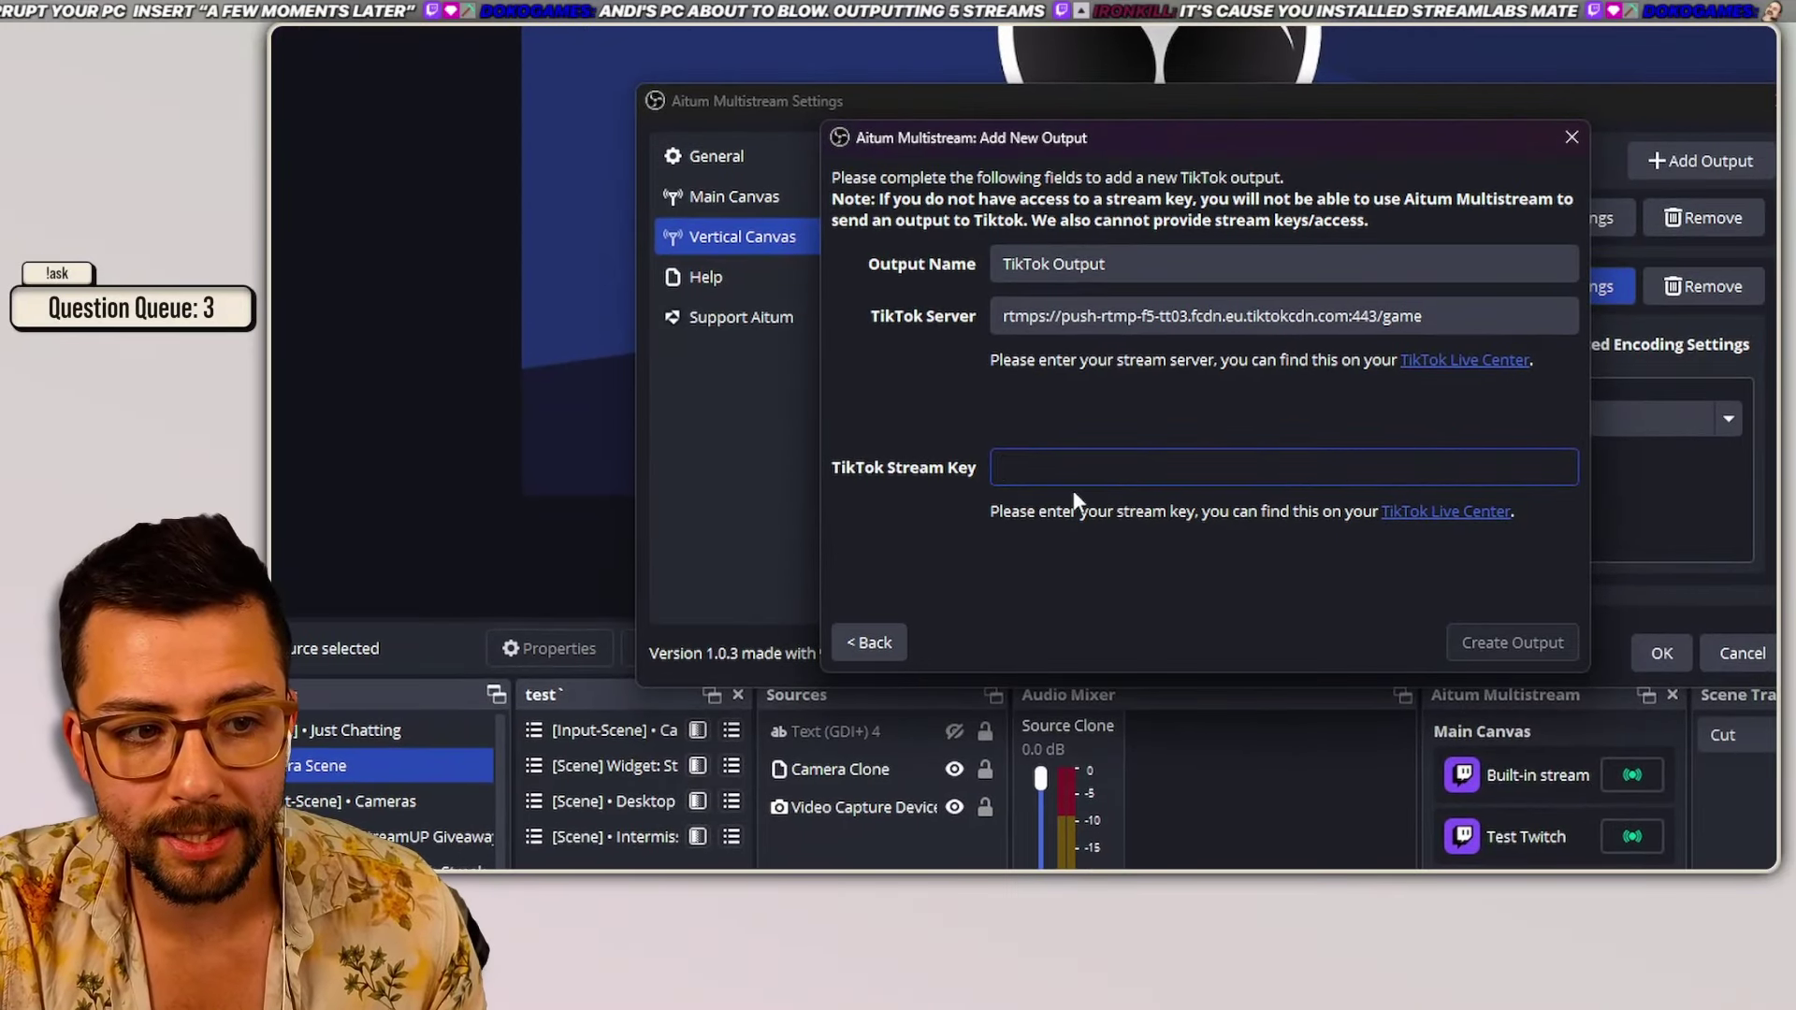
key(ctrl+v)
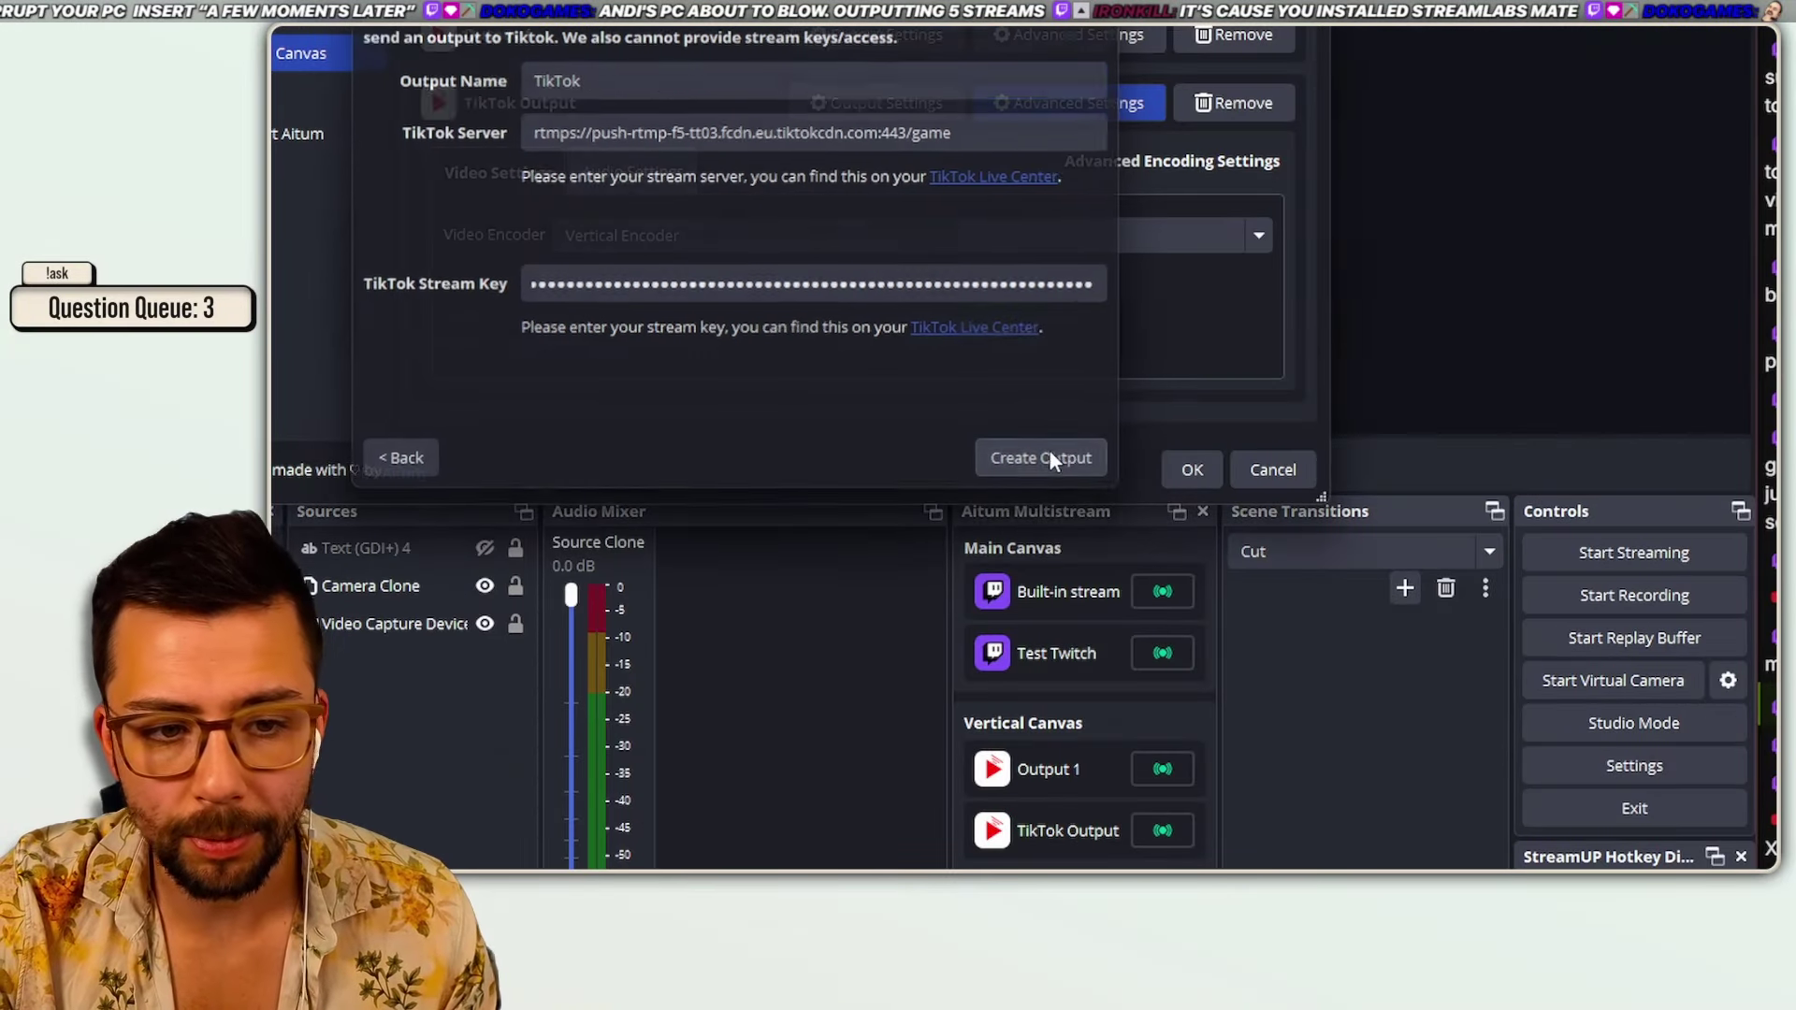
click(1513, 643)
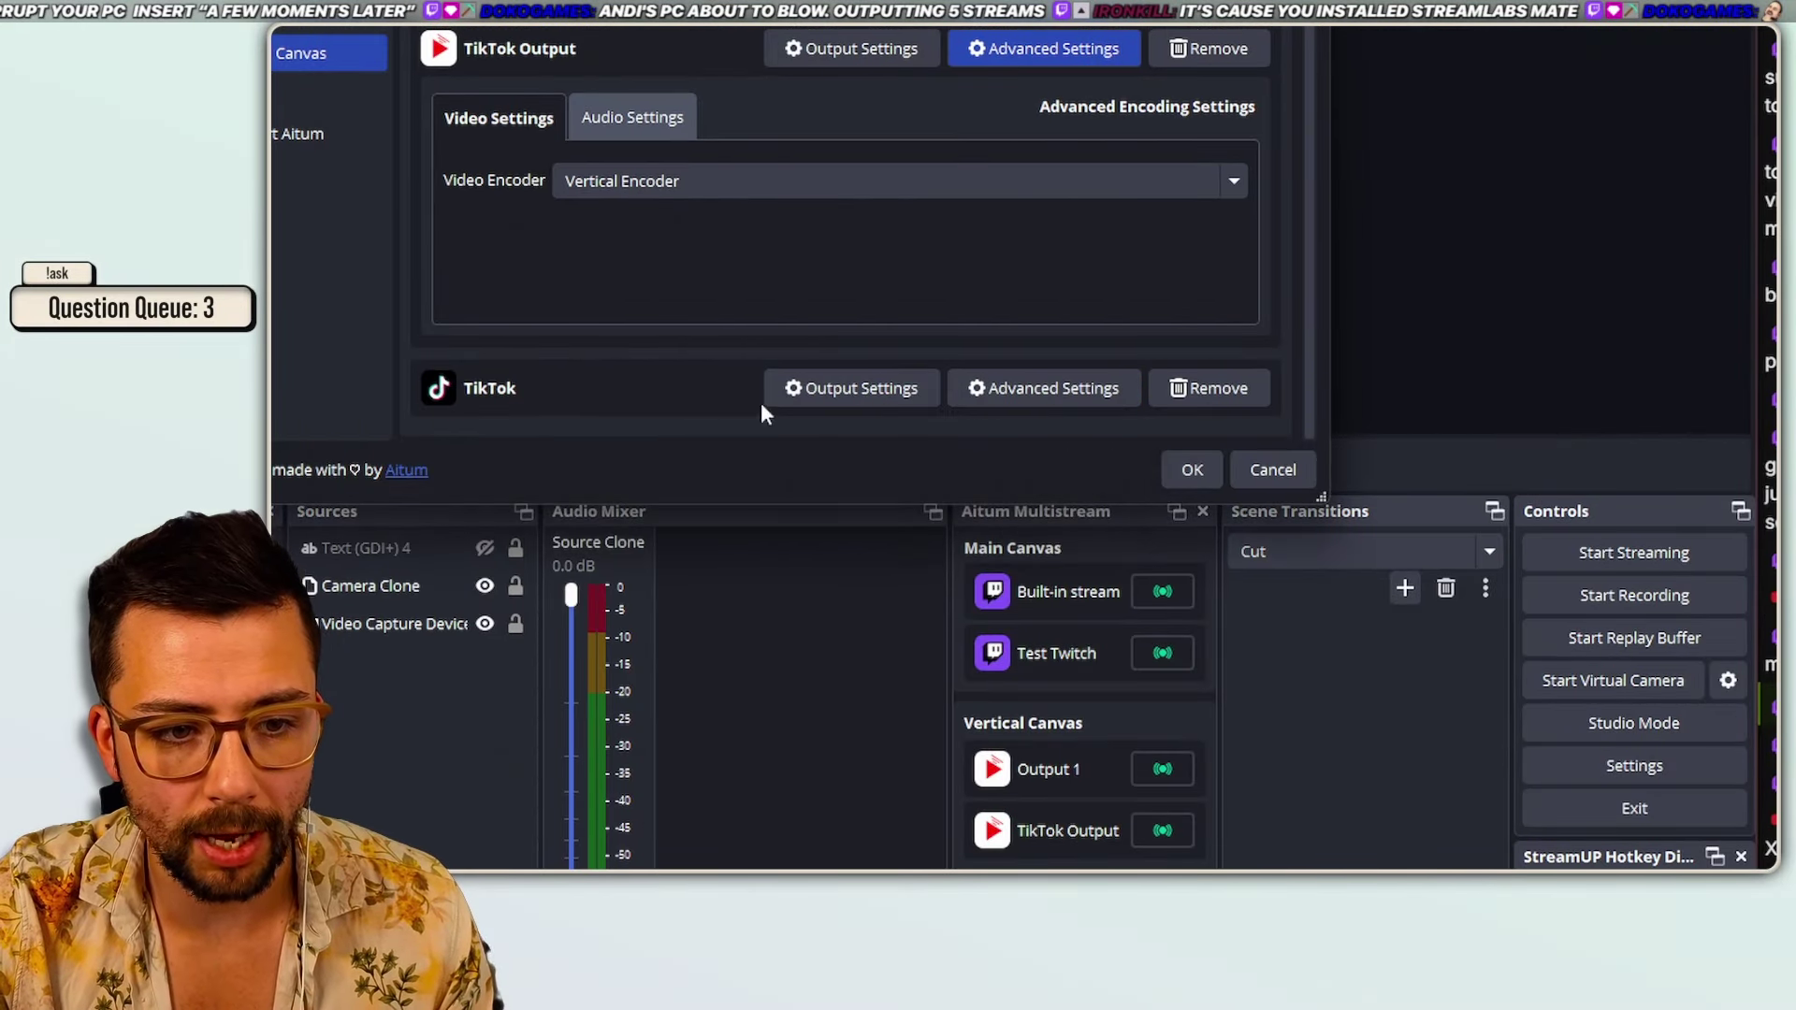
Step: Review the TikTok output's server, key and video encoder, then confirm the multistream settings
click(847, 388)
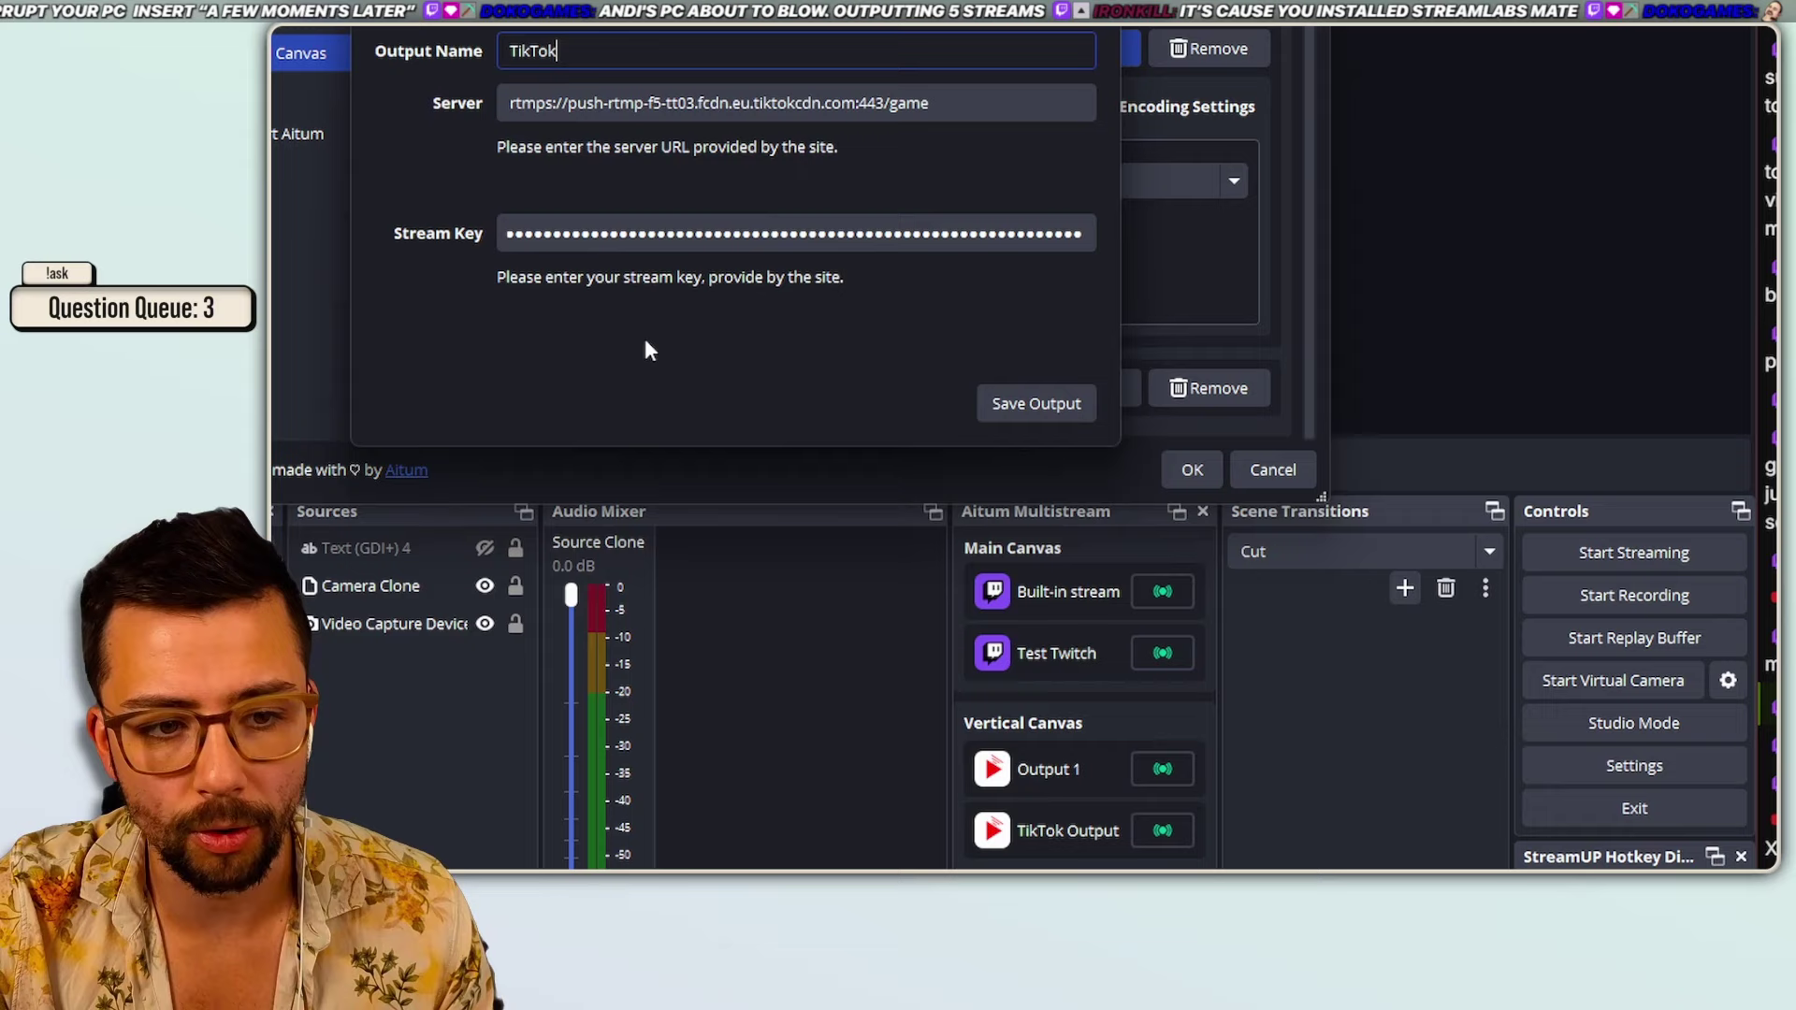
click(1036, 407)
click(1092, 384)
scroll(678, 341, down, 2)
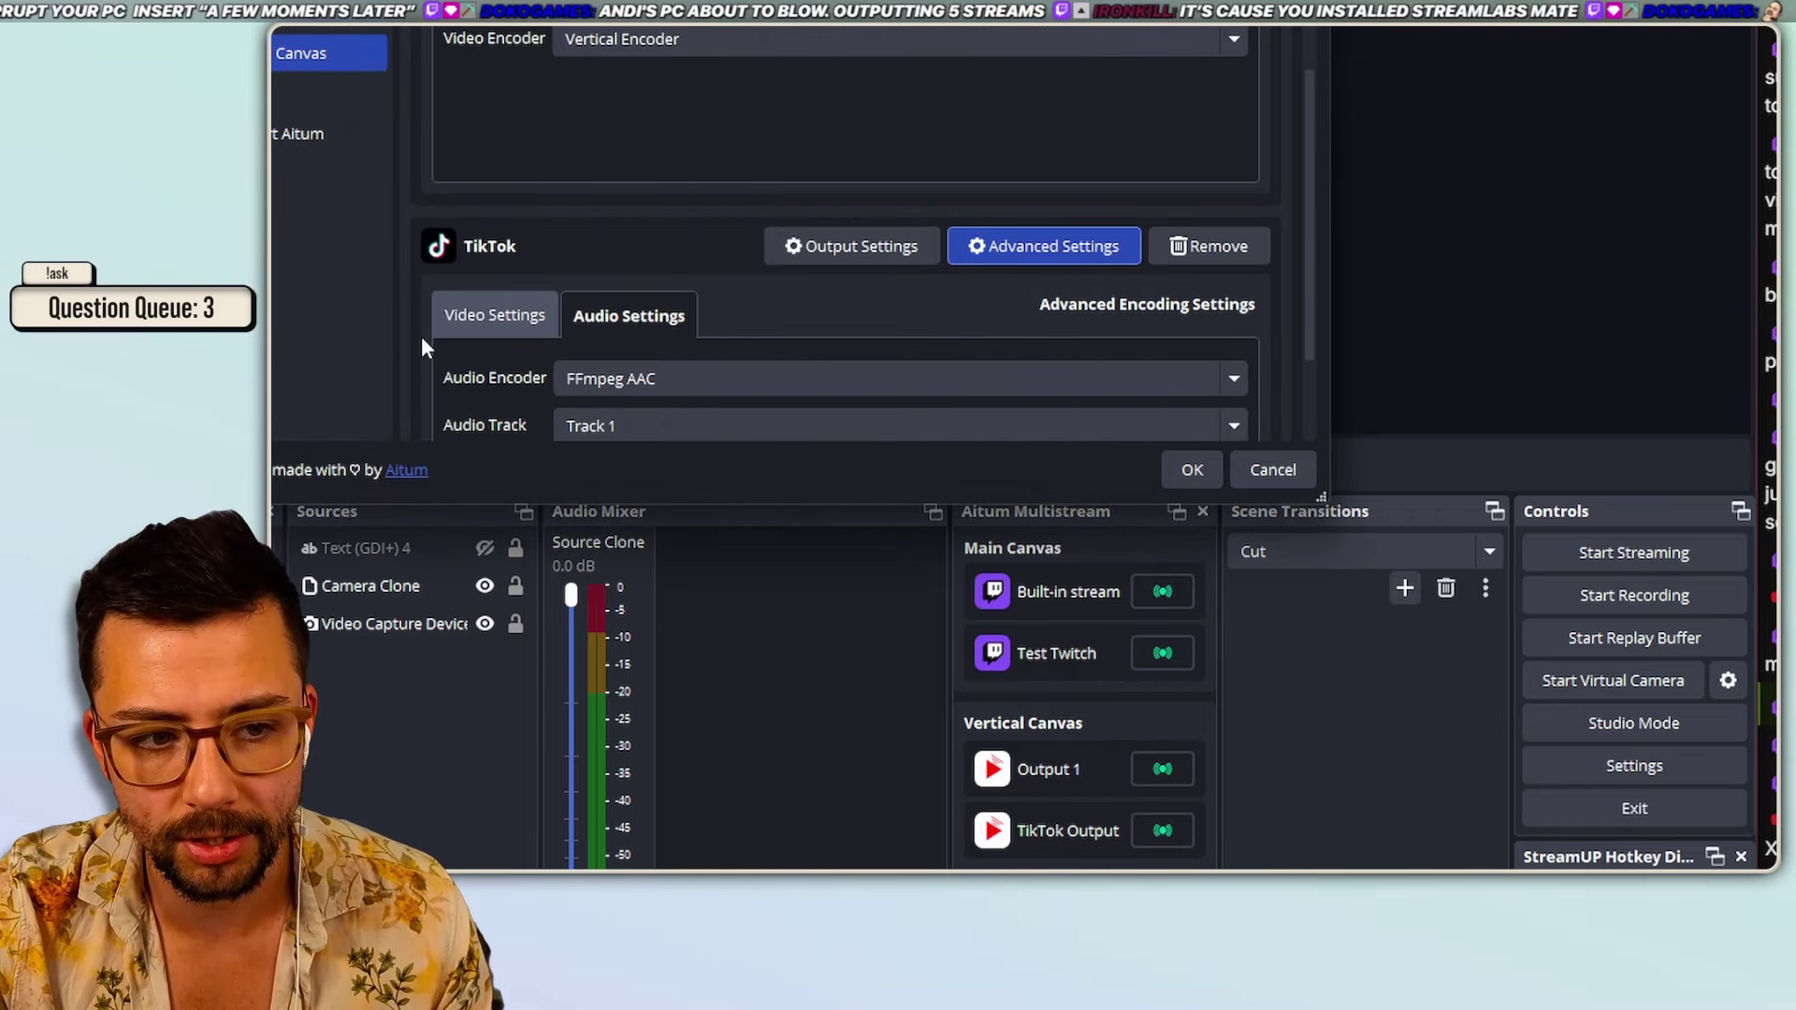
click(479, 325)
scroll(496, 346, down, 2)
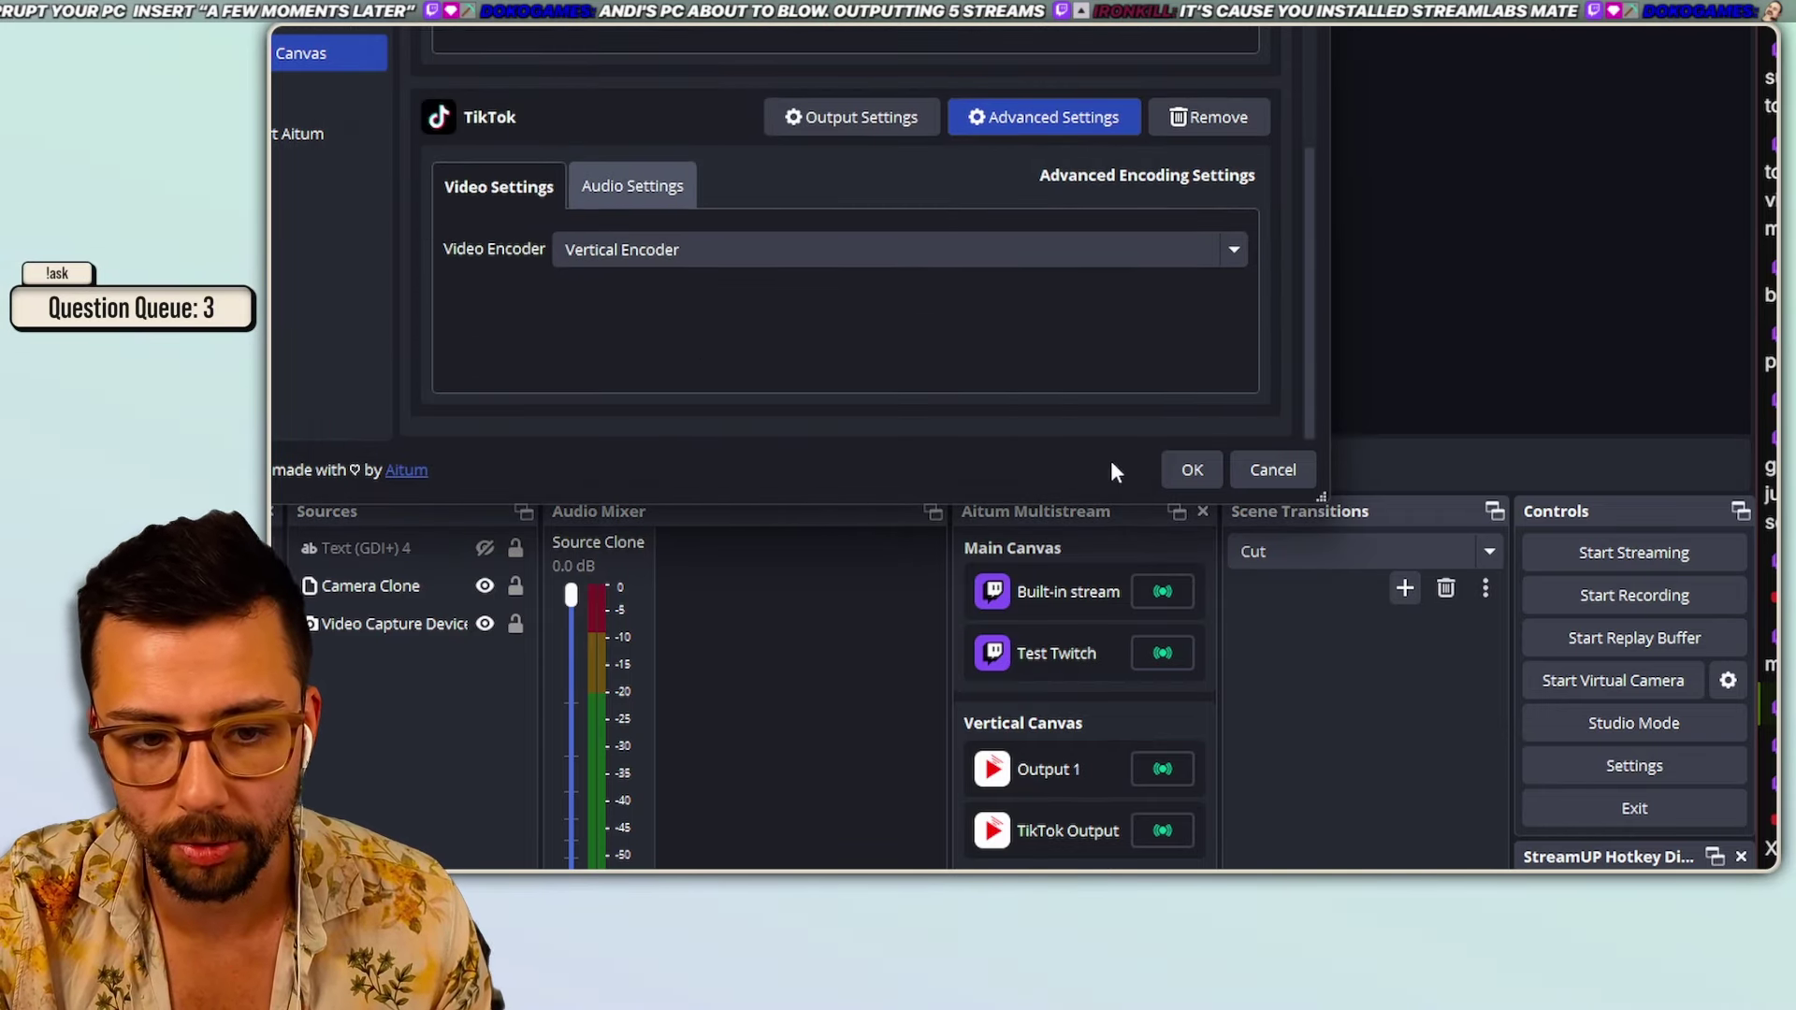
click(1192, 469)
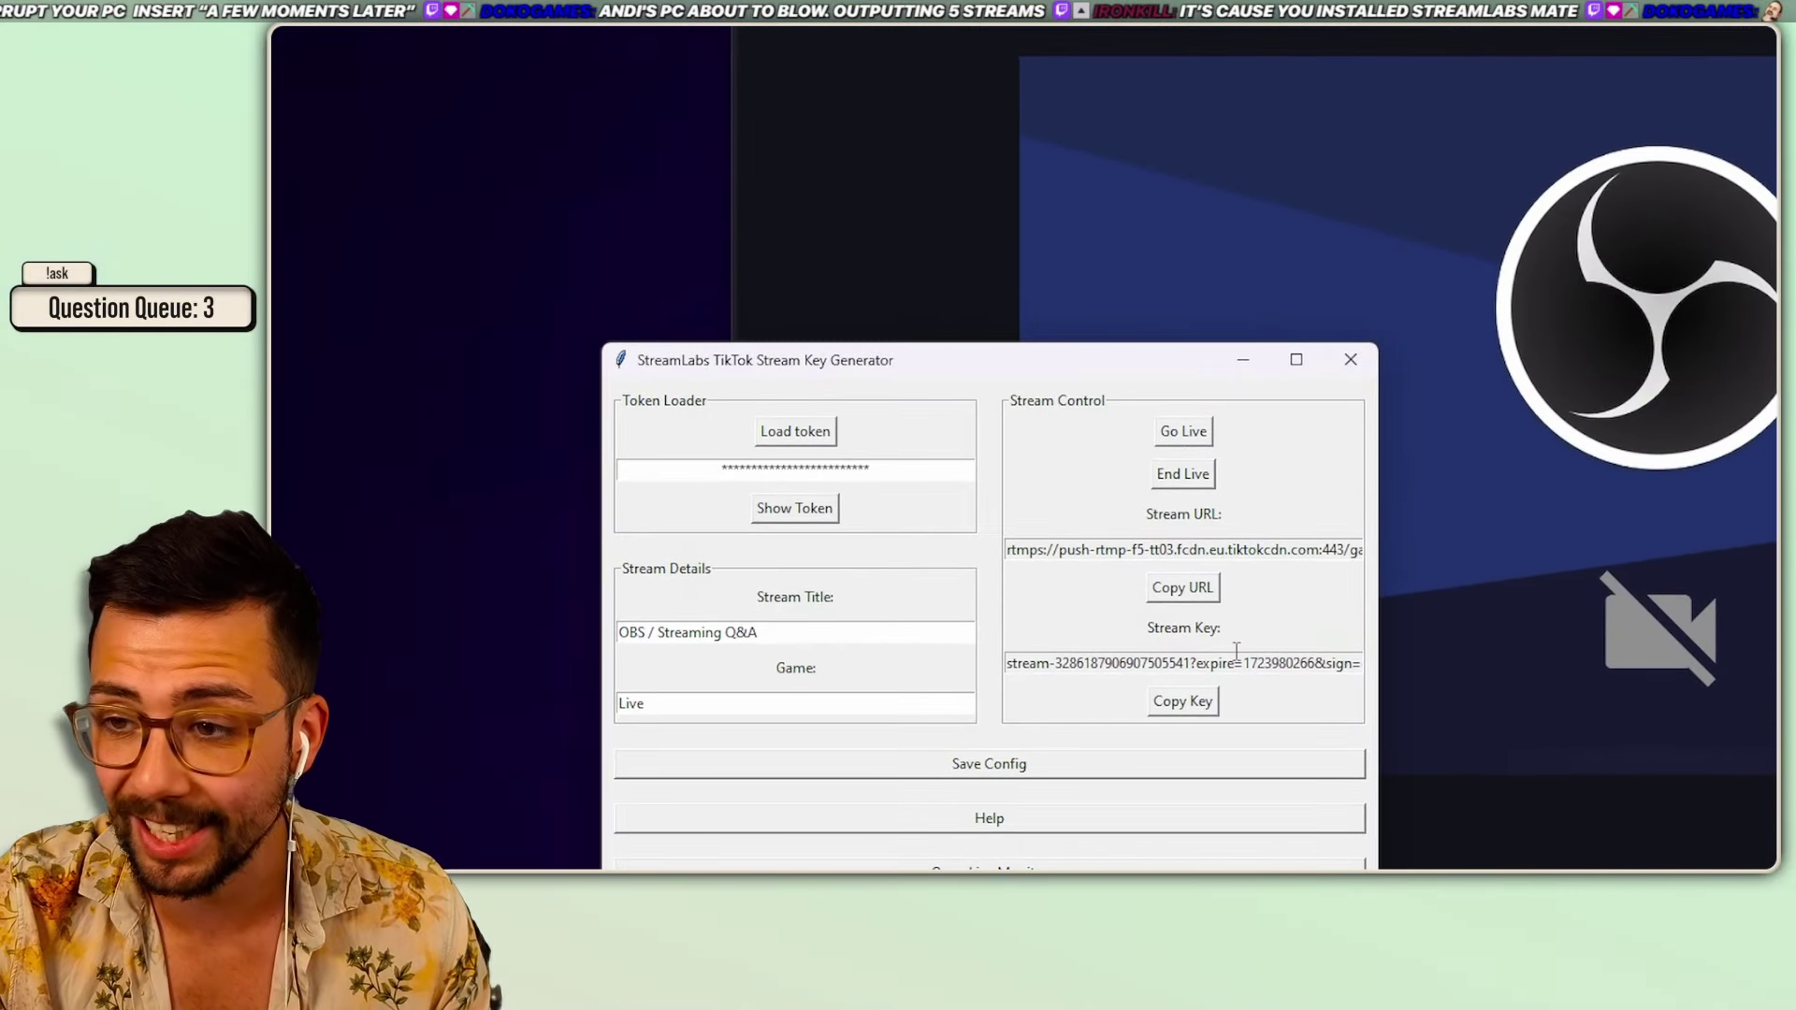
Step: Bring the key generator forward and open TikTok's live monitor page from it
click(1590, 799)
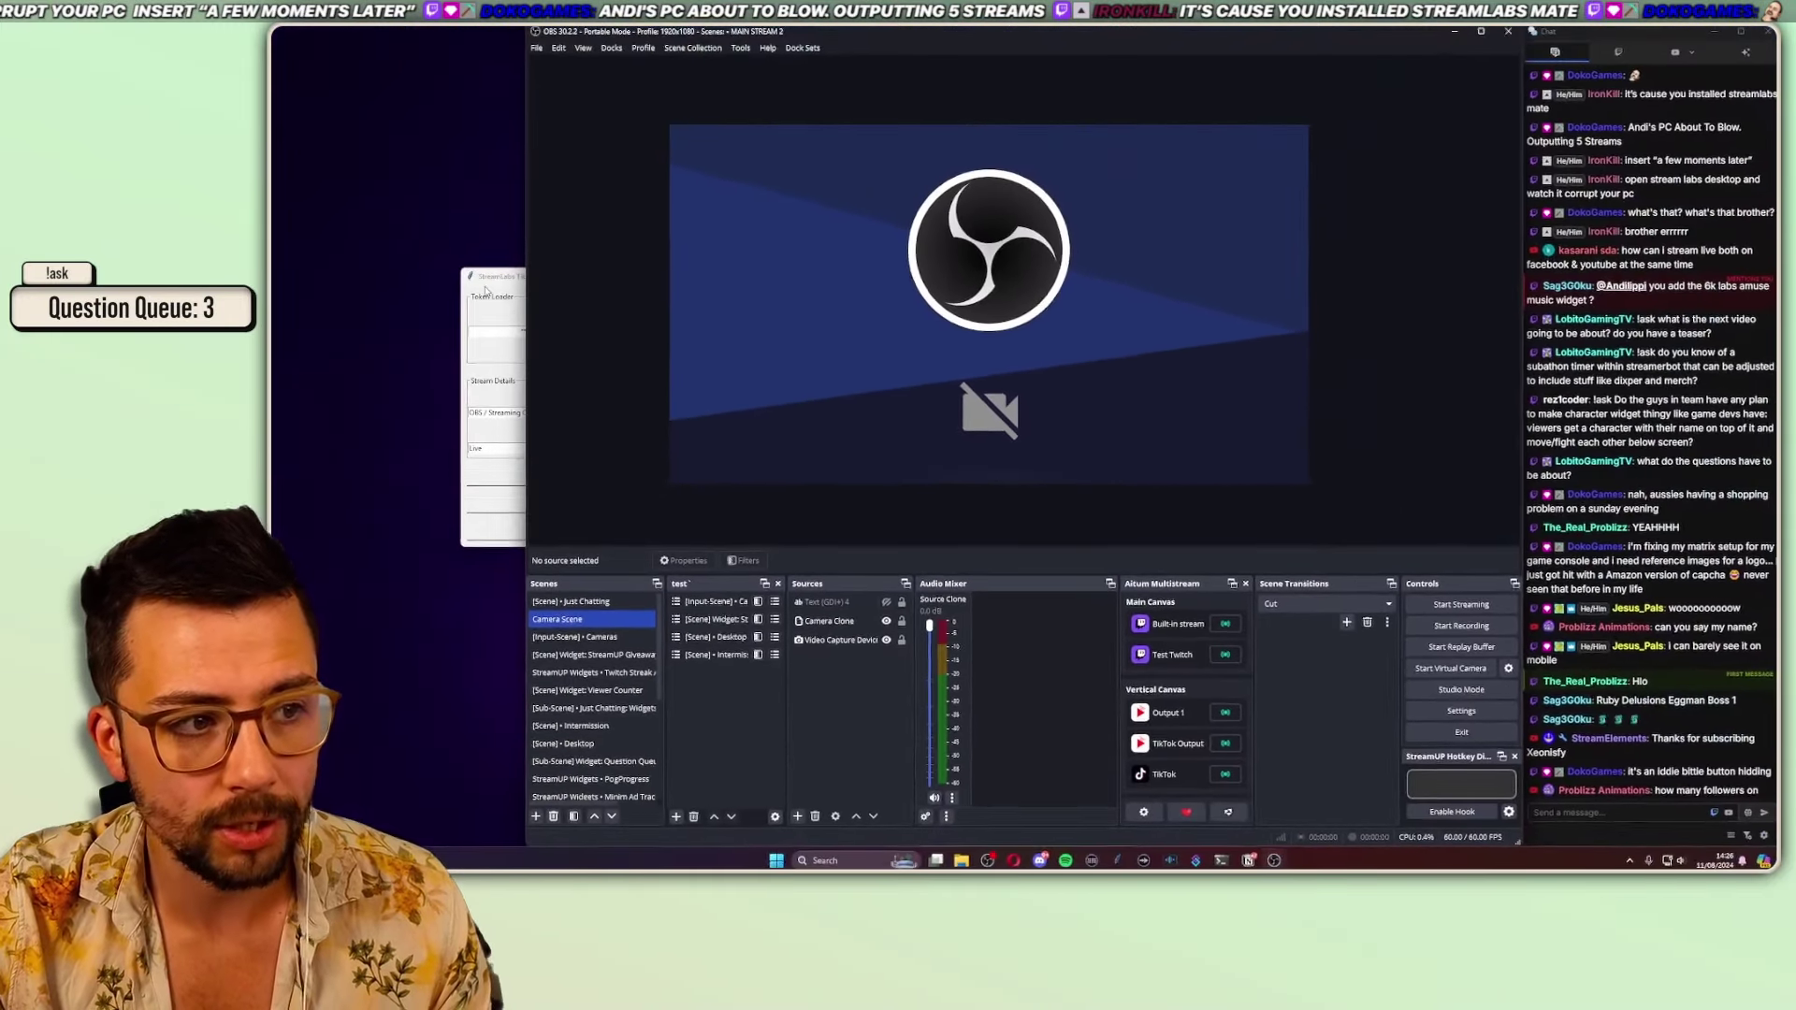
click(485, 291)
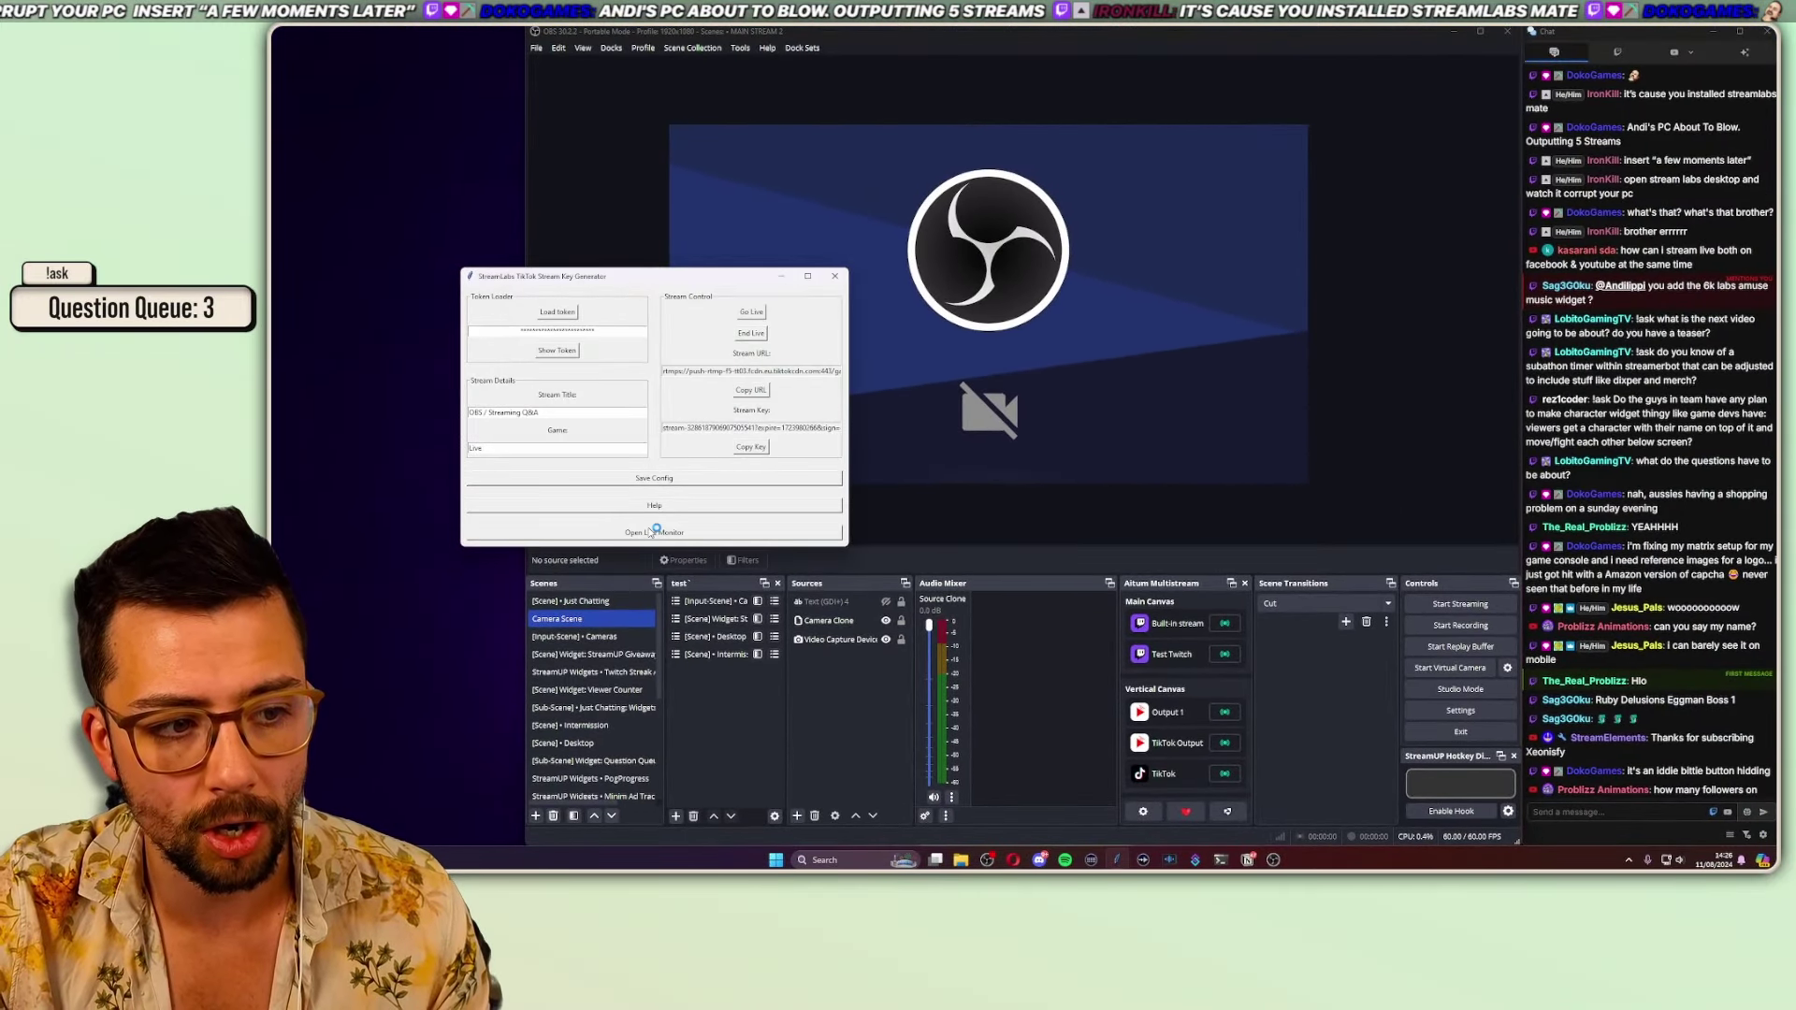
click(655, 531)
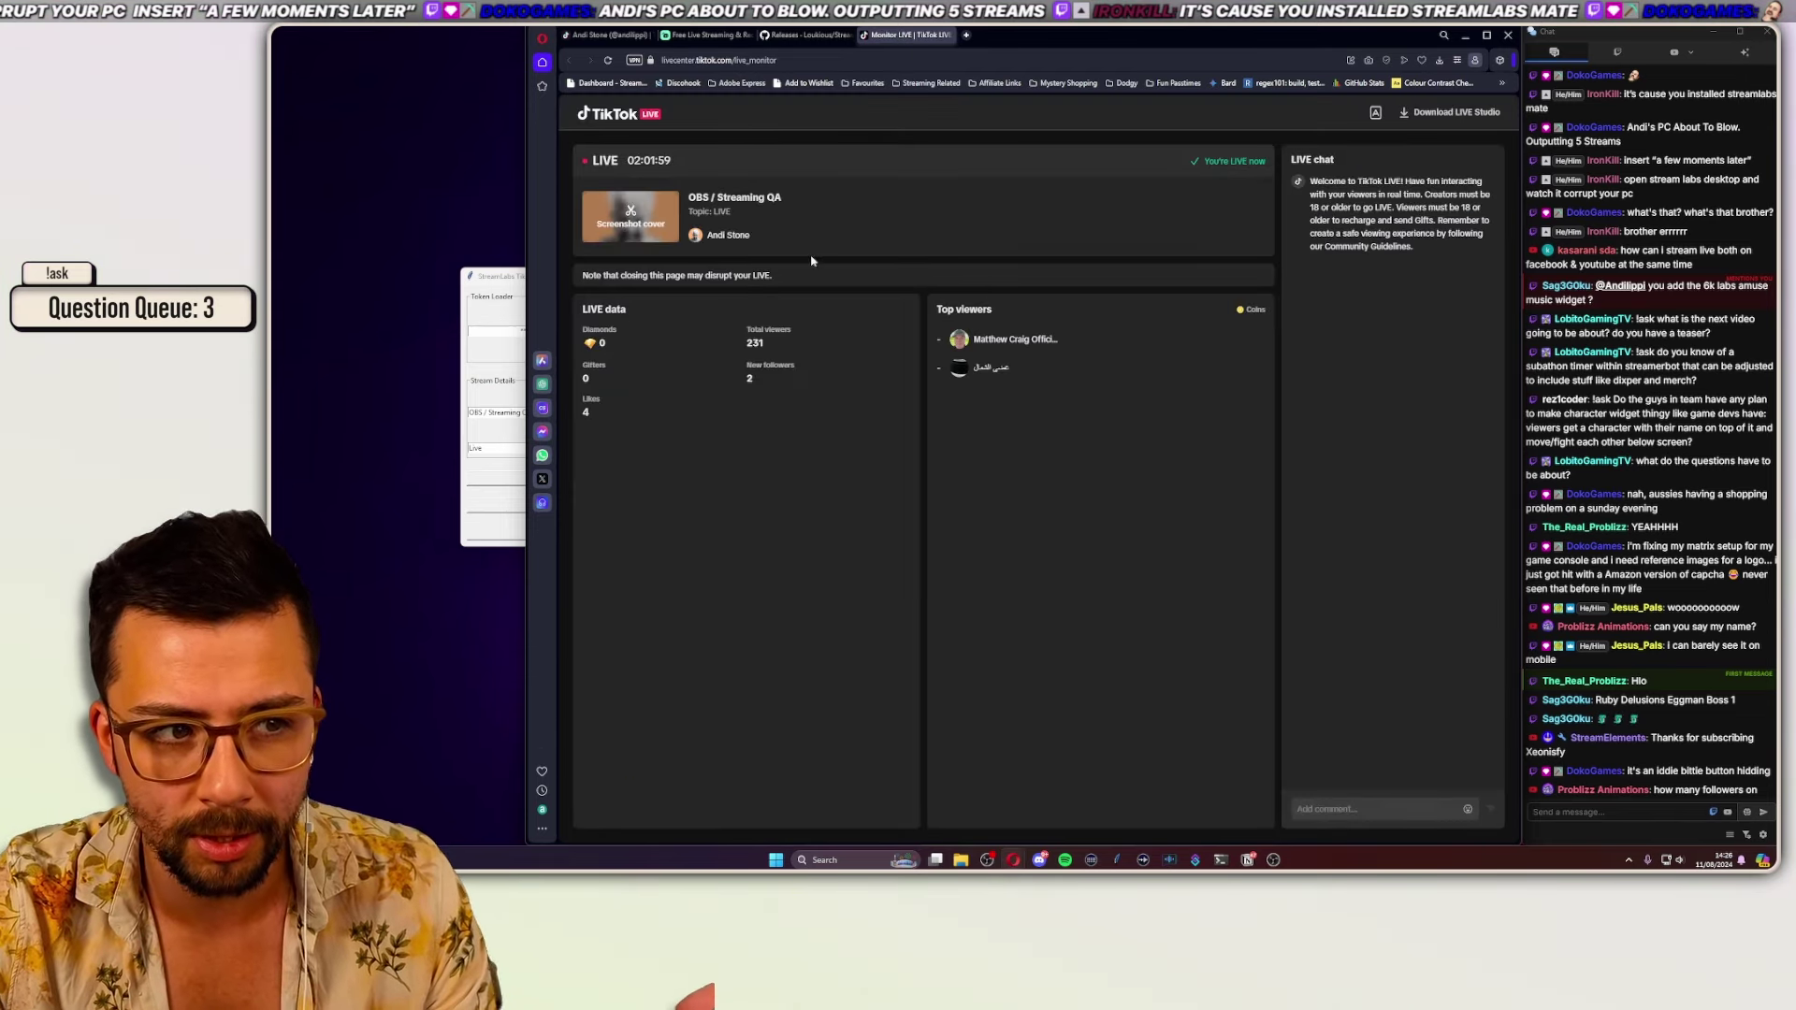
Step: Minimize the browser showing the live stream to return to OBS
click(1464, 35)
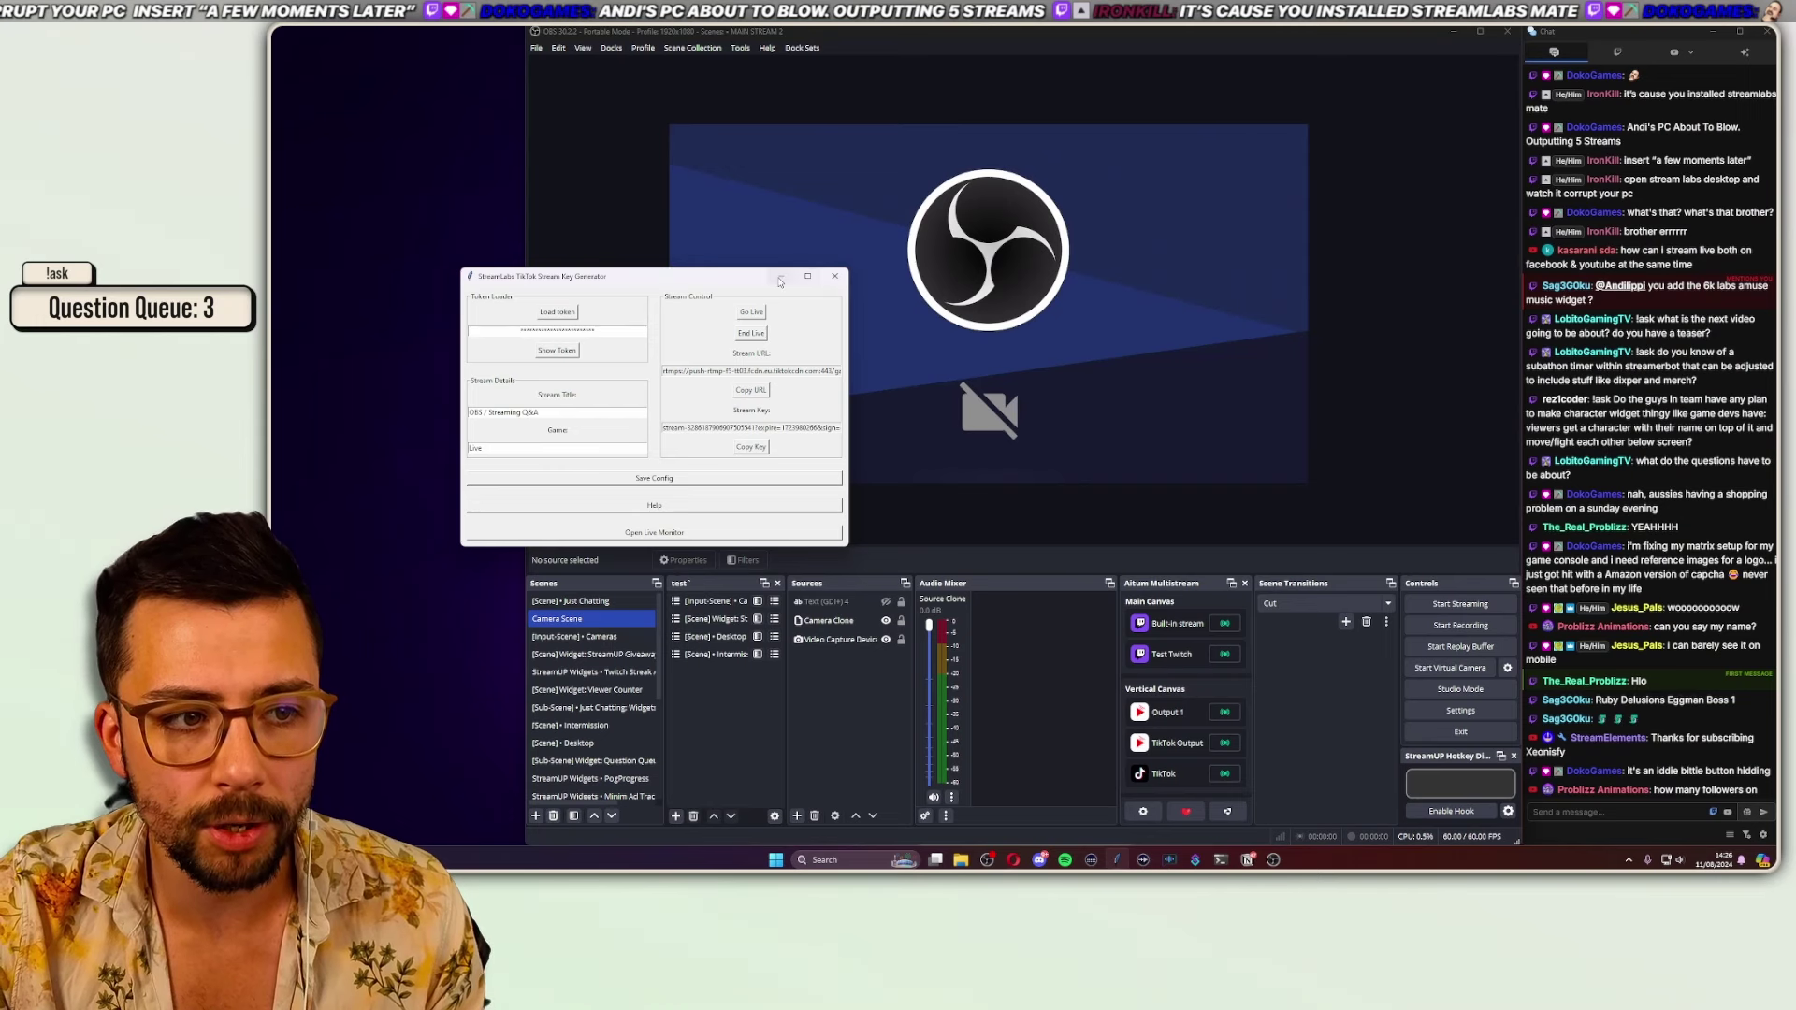
click(780, 278)
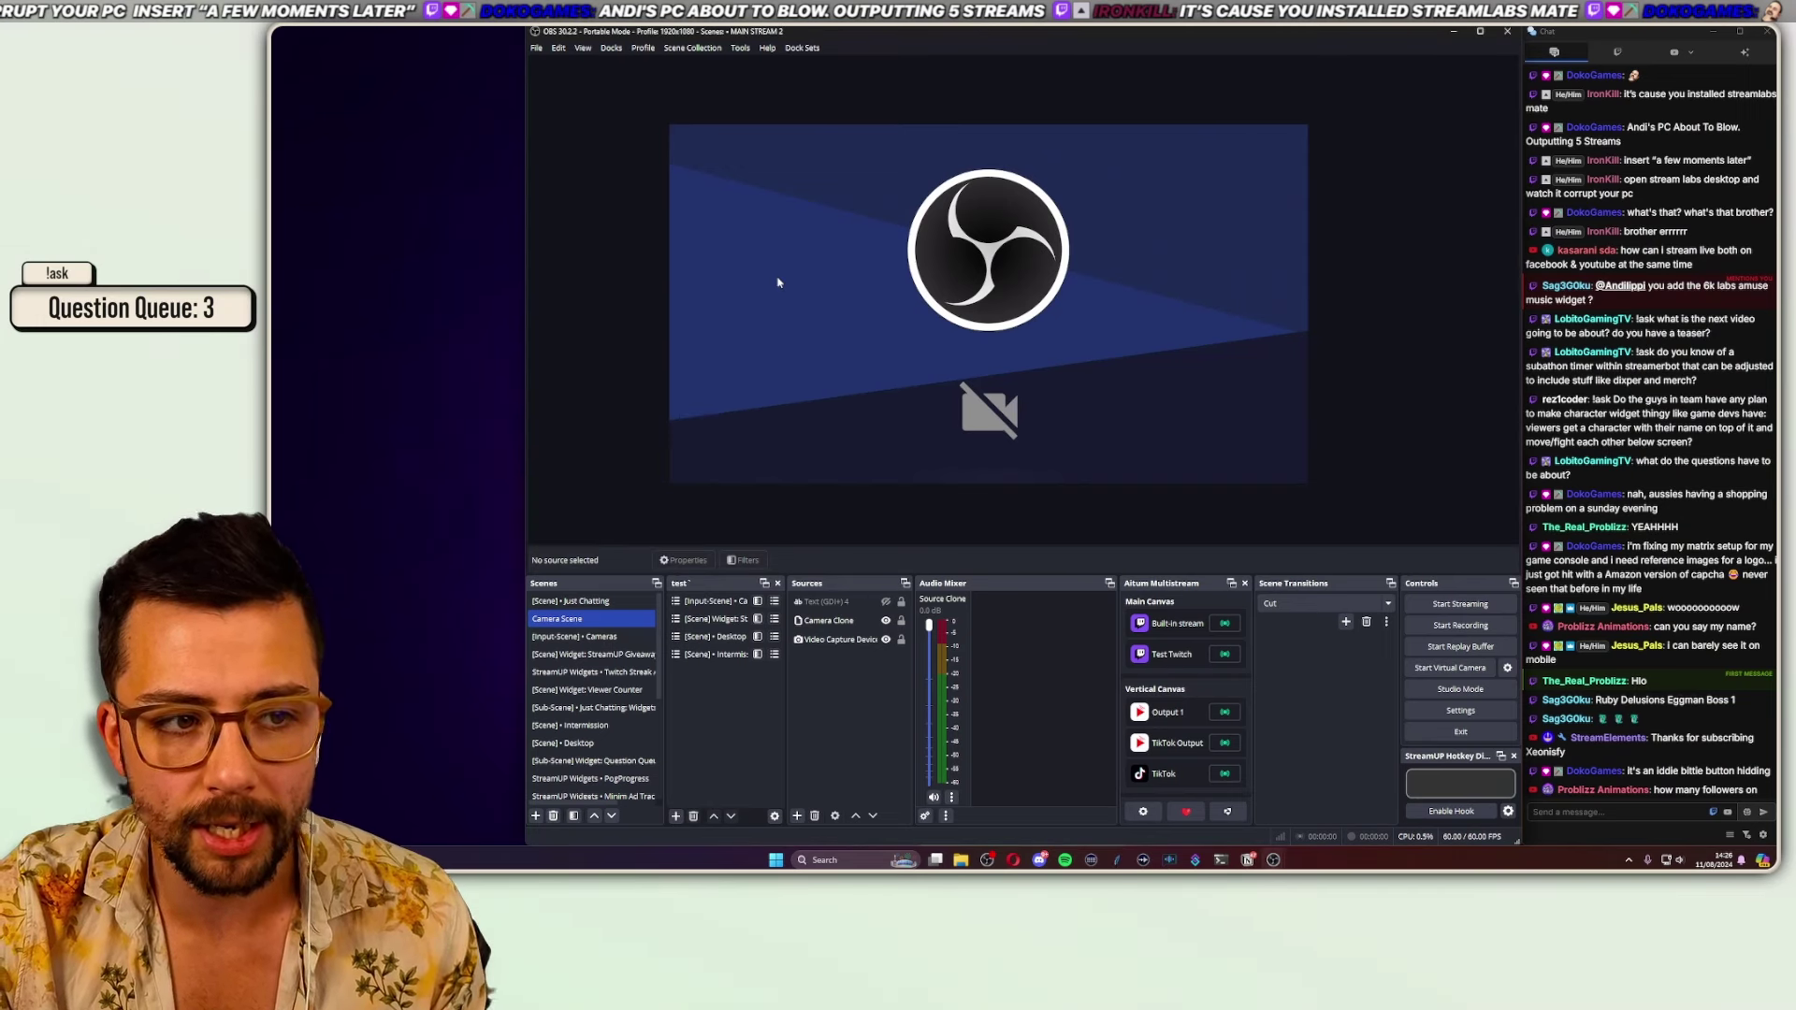
click(1116, 860)
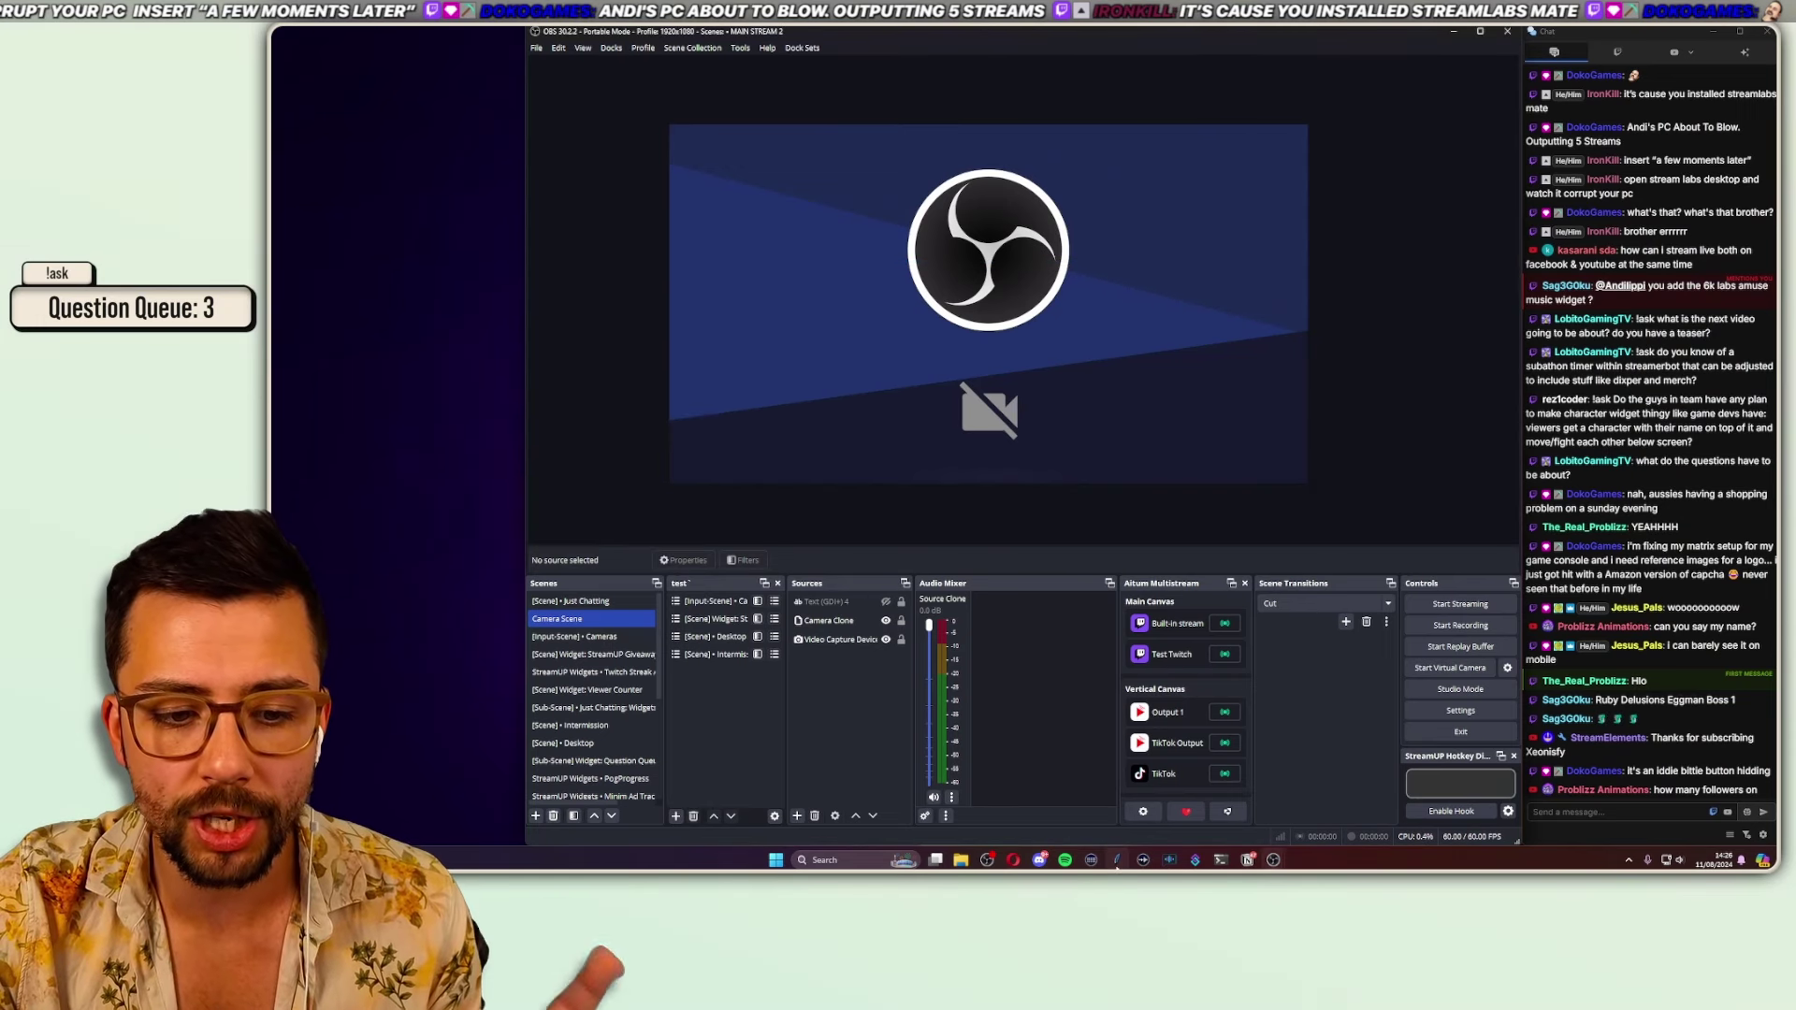